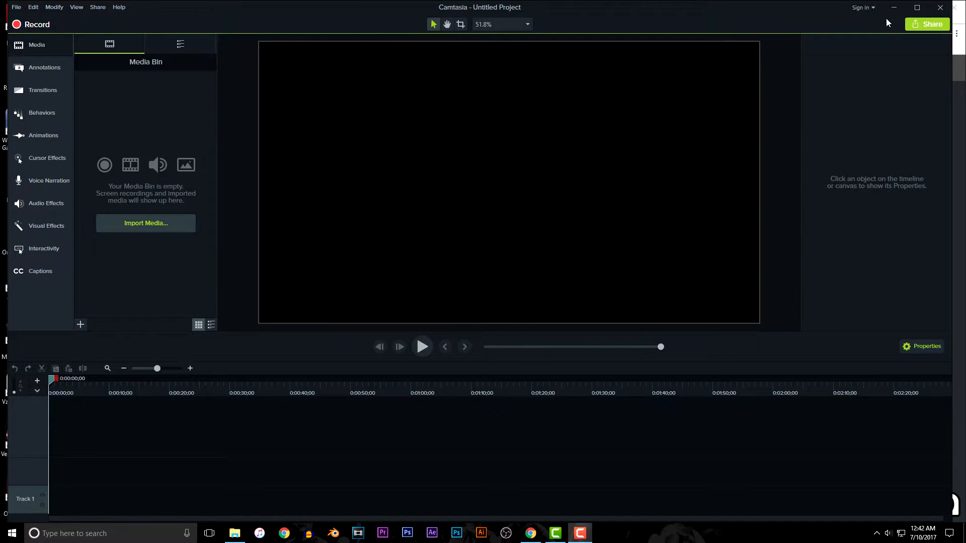
# Bring the browser window with the Yout video download page forward and close it.
pyautogui.click(951, 48)
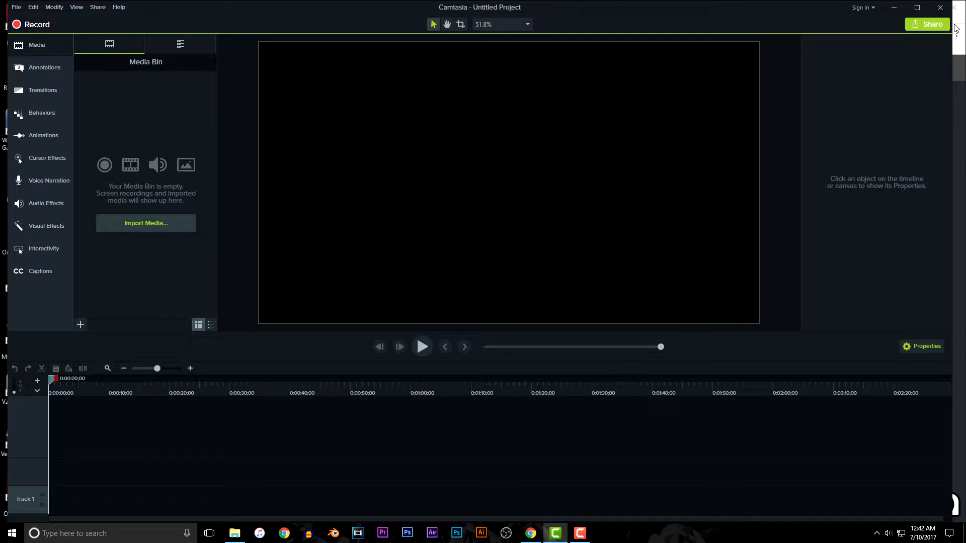
pyautogui.click(959, 39)
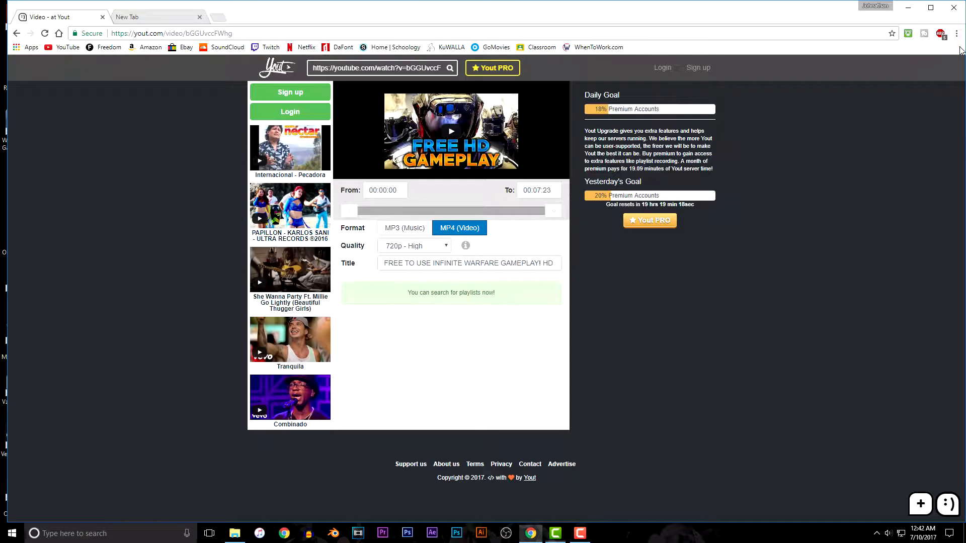
pyautogui.click(954, 7)
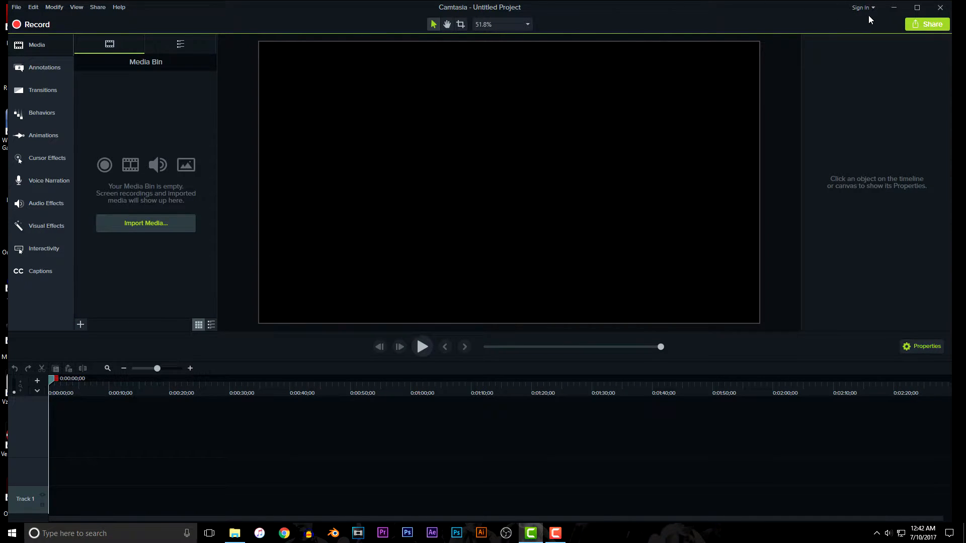
pyautogui.click(894, 8)
pyautogui.click(828, 162)
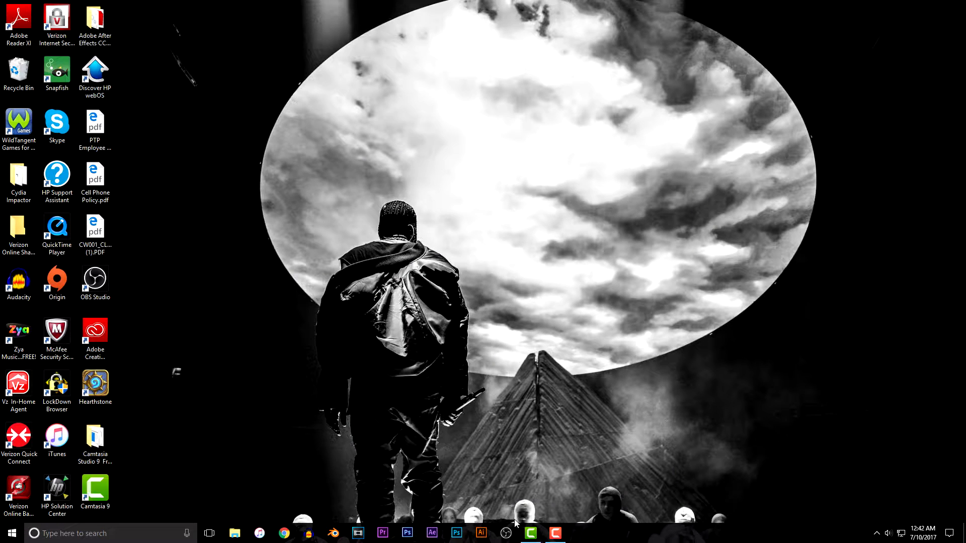
pyautogui.click(531, 532)
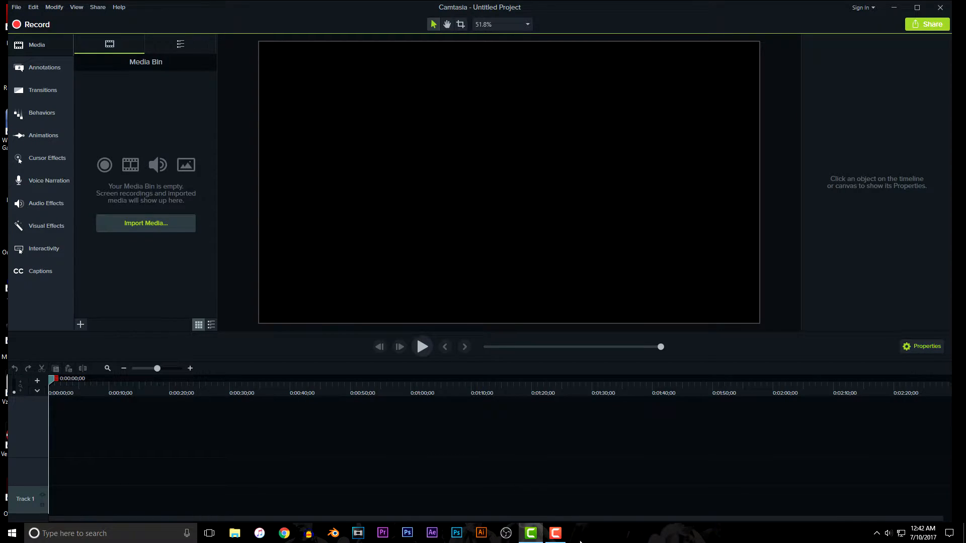
pyautogui.moveTo(553, 536)
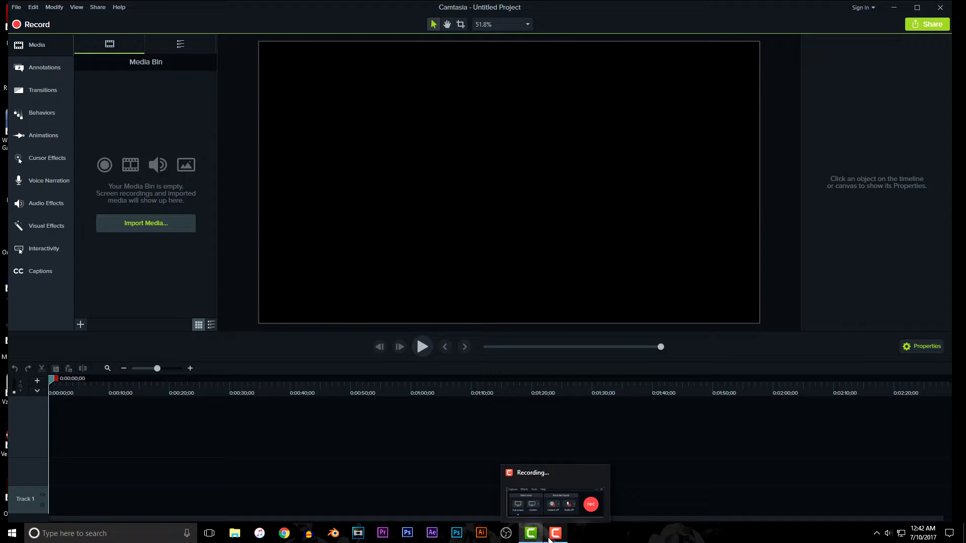
pyautogui.click(537, 491)
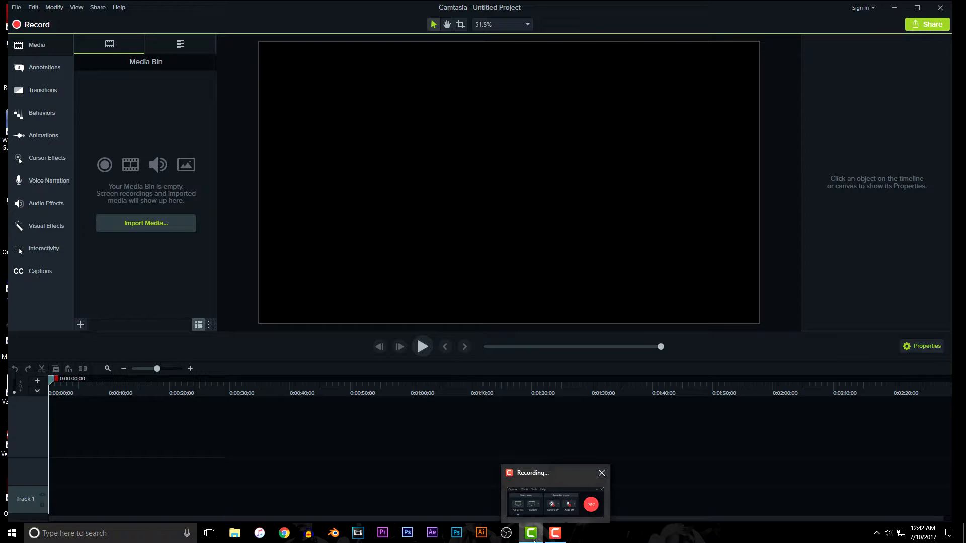
pyautogui.click(537, 539)
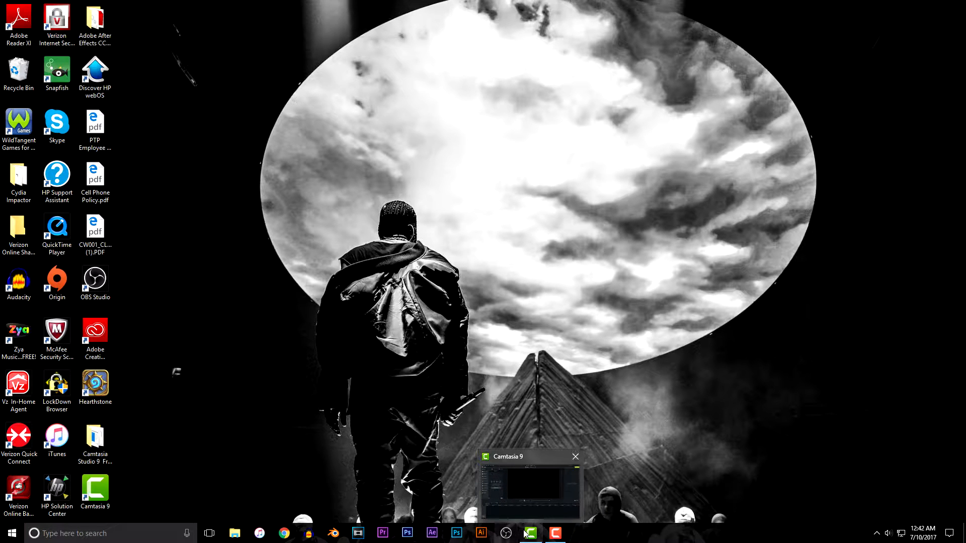
pyautogui.click(531, 535)
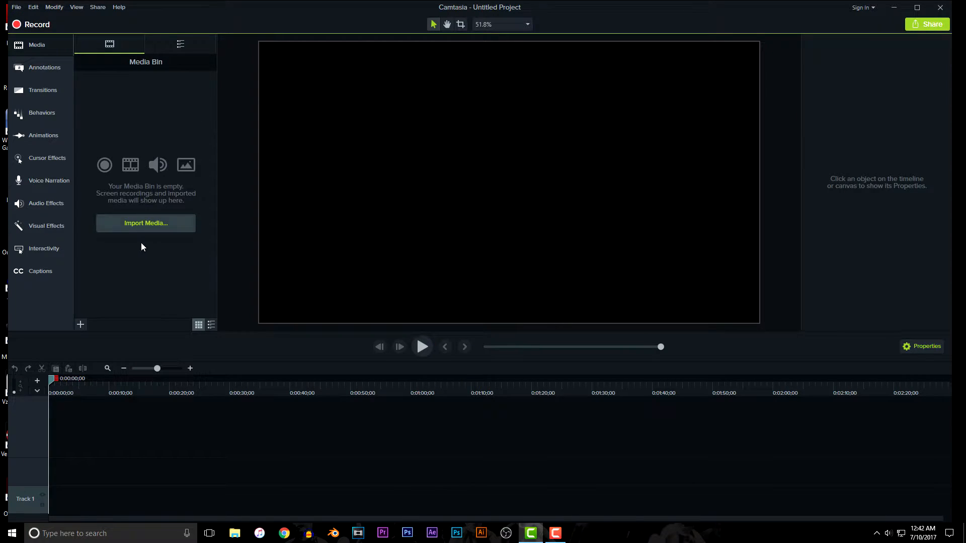
# Import the FREE TO USE INFINITE WARFARE GAMEPLAY video from the Raw Video Footage folder on TOSHIBA EXT (F:), continuing despite the external drive.
pyautogui.click(133, 230)
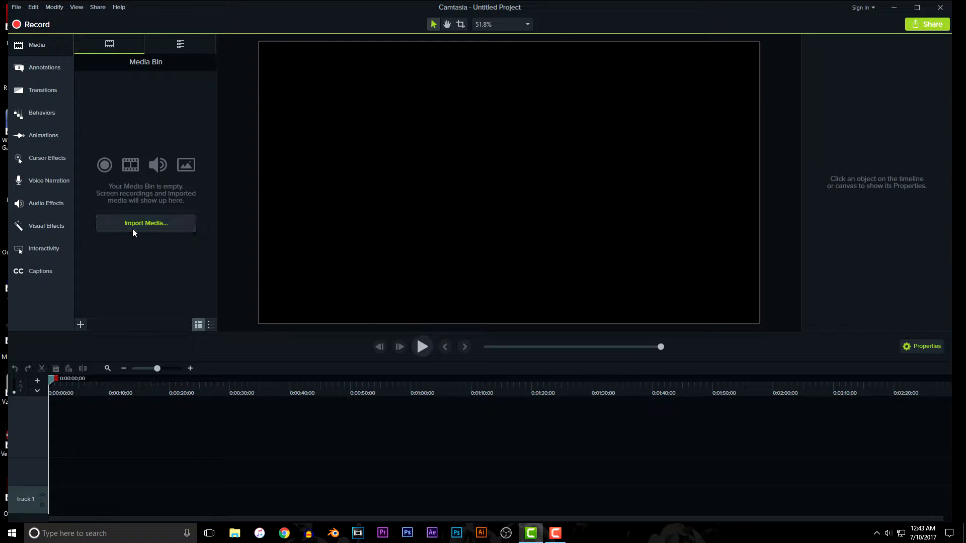
pyautogui.moveTo(141, 17); pyautogui.dragTo(223, 58)
pyautogui.click(147, 210)
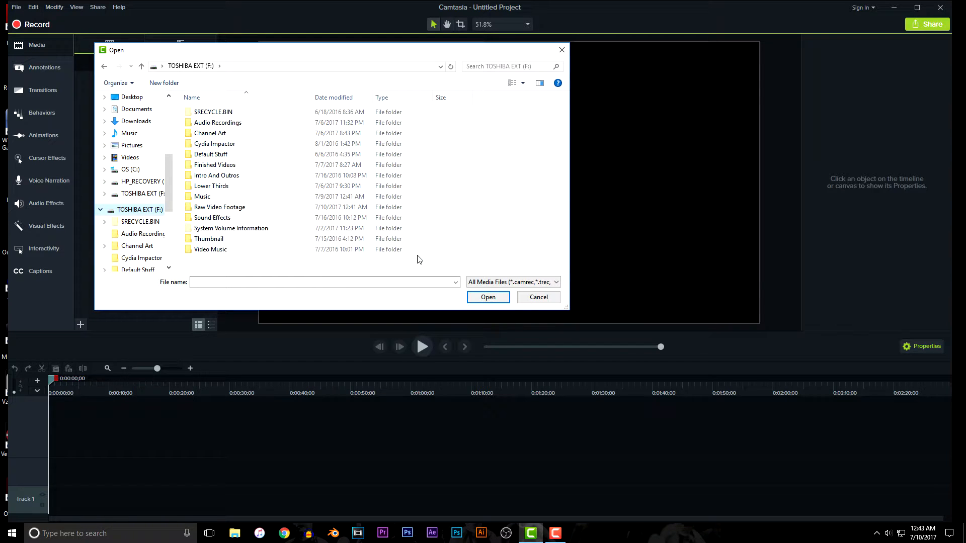
pyautogui.moveTo(282, 56); pyautogui.dragTo(460, 56)
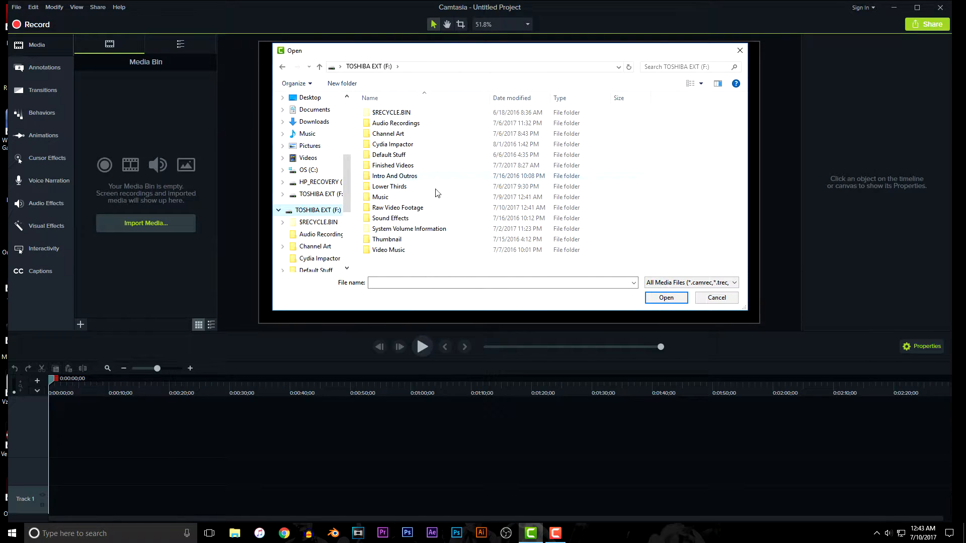
pyautogui.doubleClick(397, 208)
pyautogui.click(401, 159)
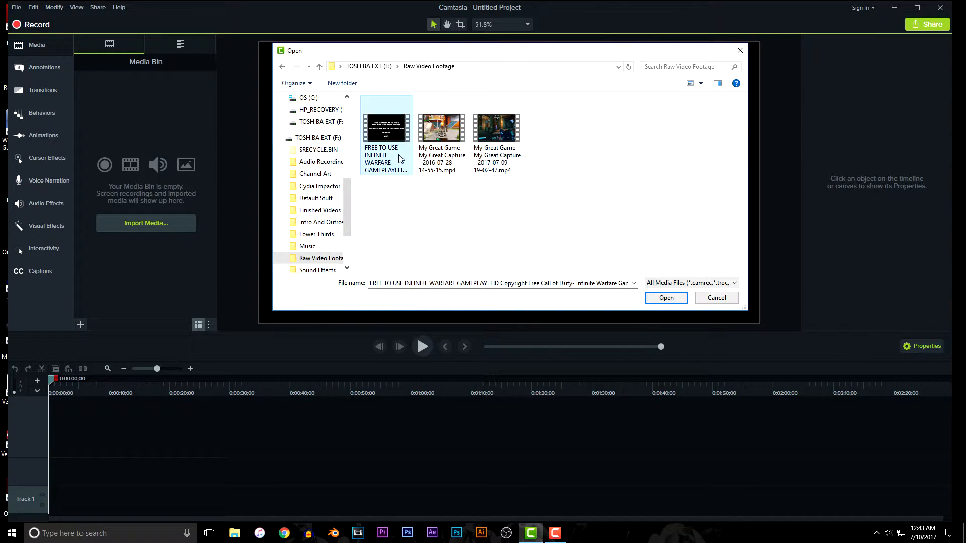
pyautogui.click(673, 300)
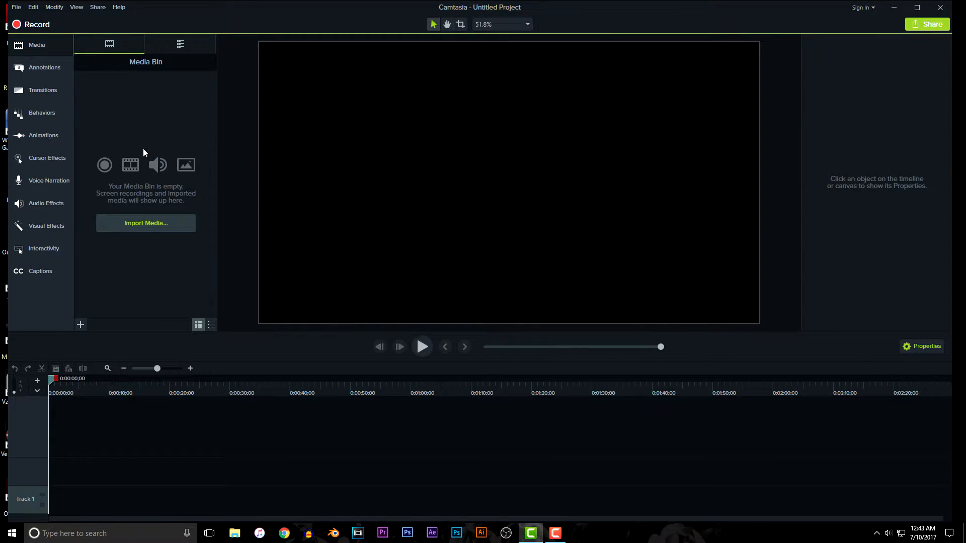
pyautogui.click(558, 311)
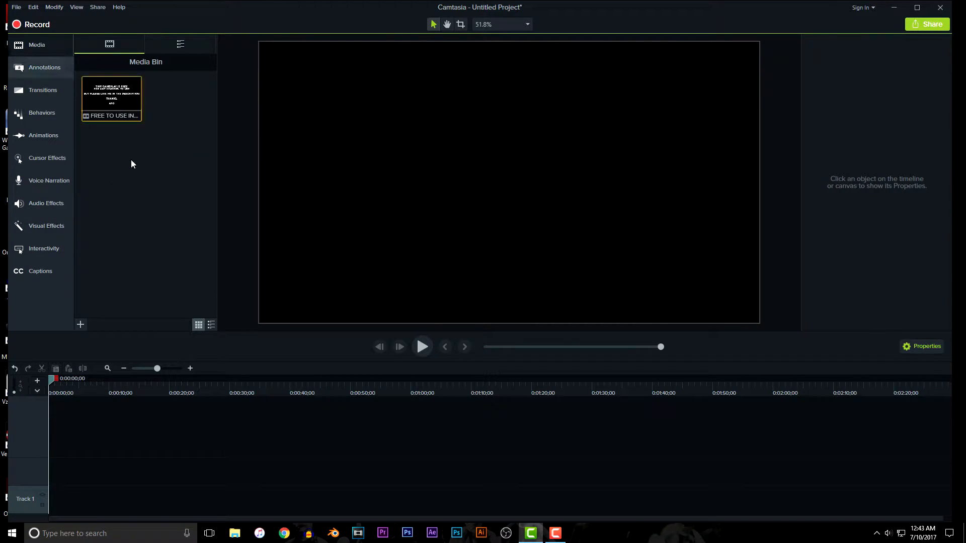
# Start another media import and go to the top level of the TOSHIBA EXT (F:) drive.
pyautogui.click(81, 324)
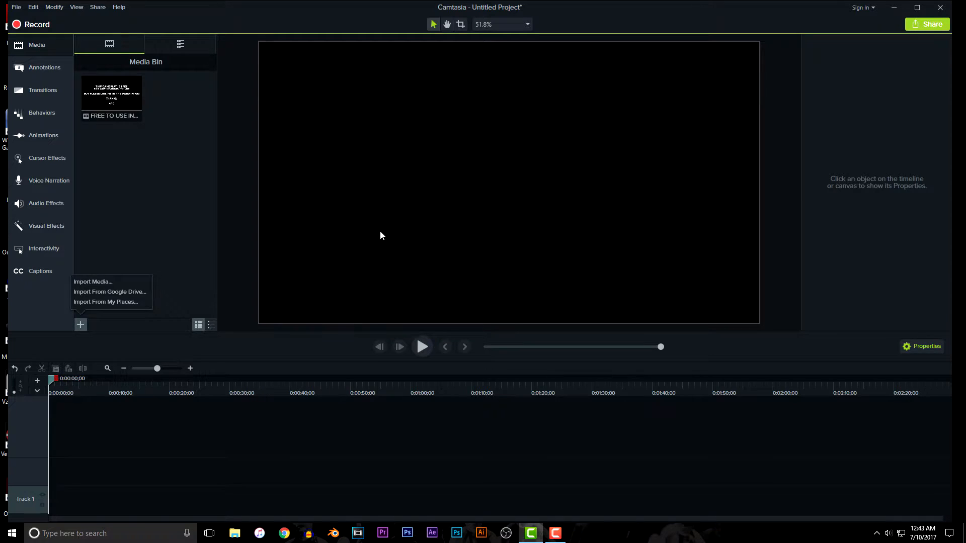
pyautogui.click(101, 282)
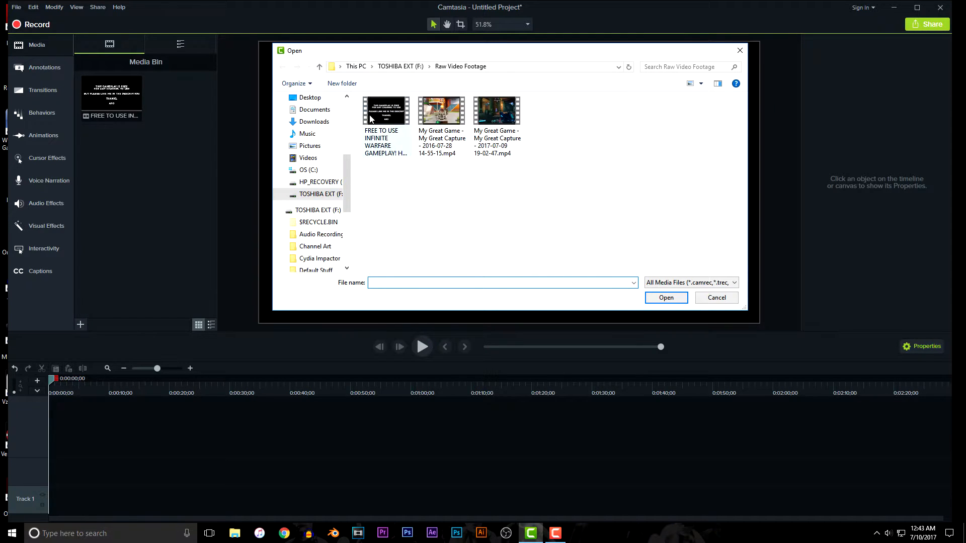
pyautogui.click(404, 70)
pyautogui.doubleClick(419, 250)
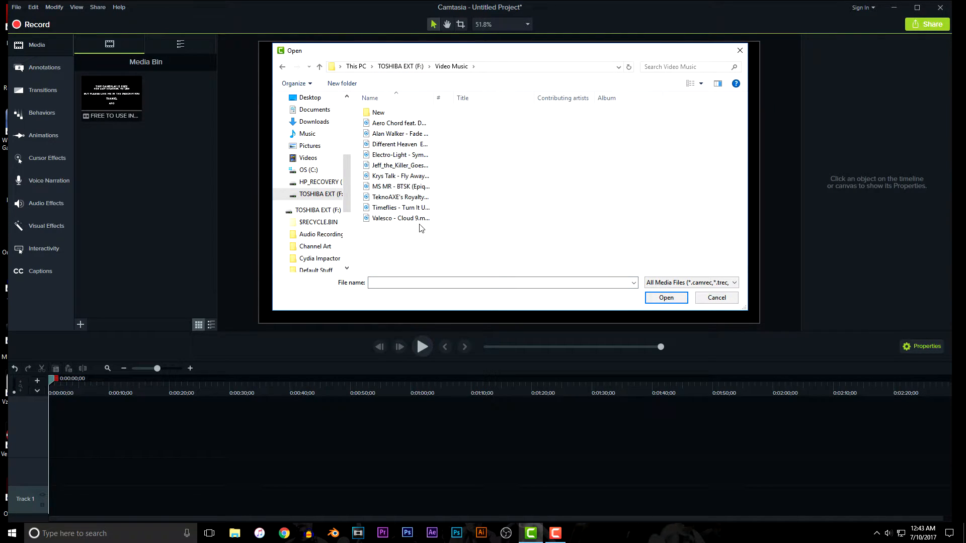
pyautogui.click(396, 71)
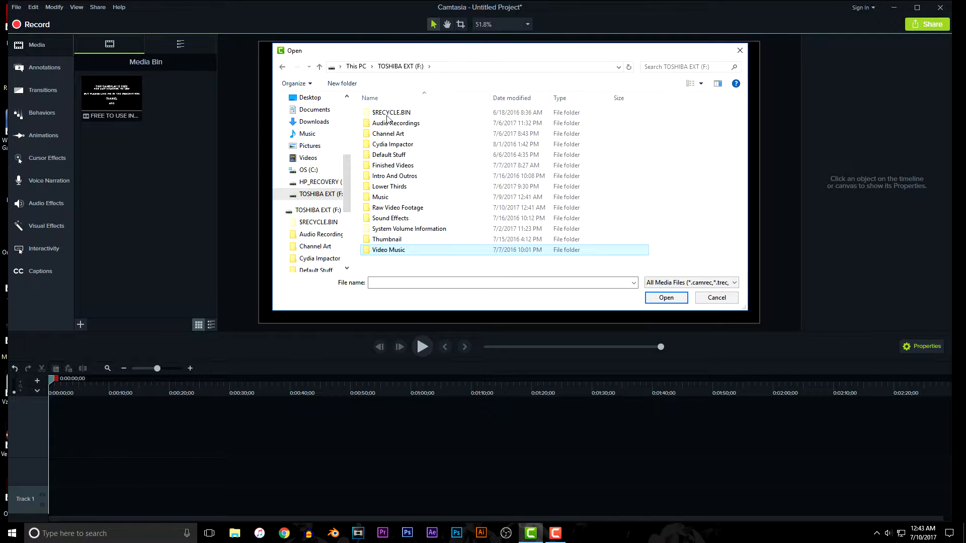
pyautogui.click(680, 216)
pyautogui.click(387, 199)
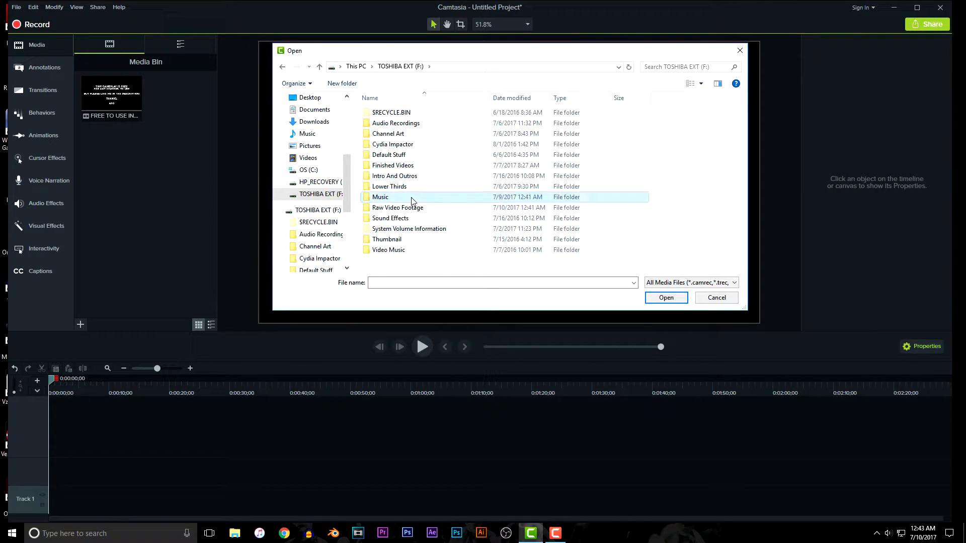
pyautogui.click(407, 252)
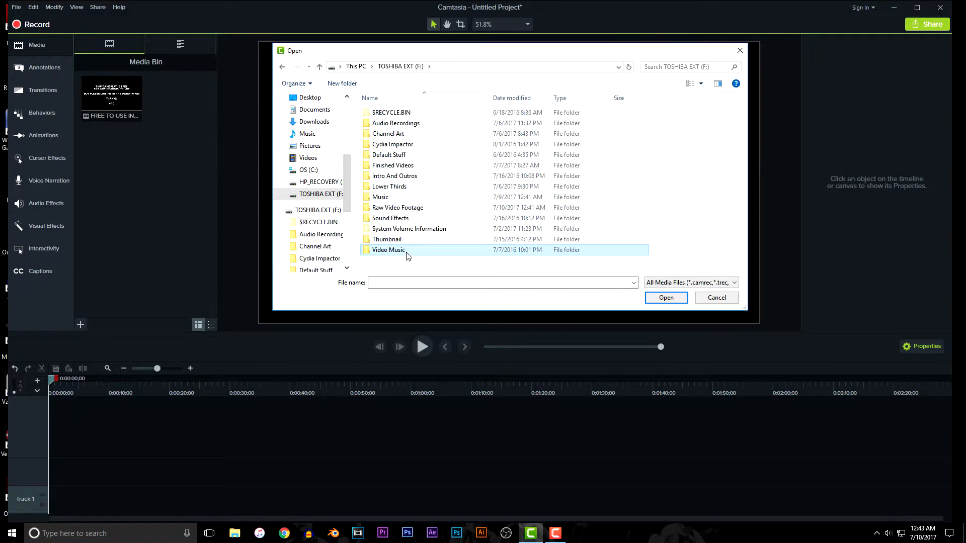
pyautogui.click(392, 200)
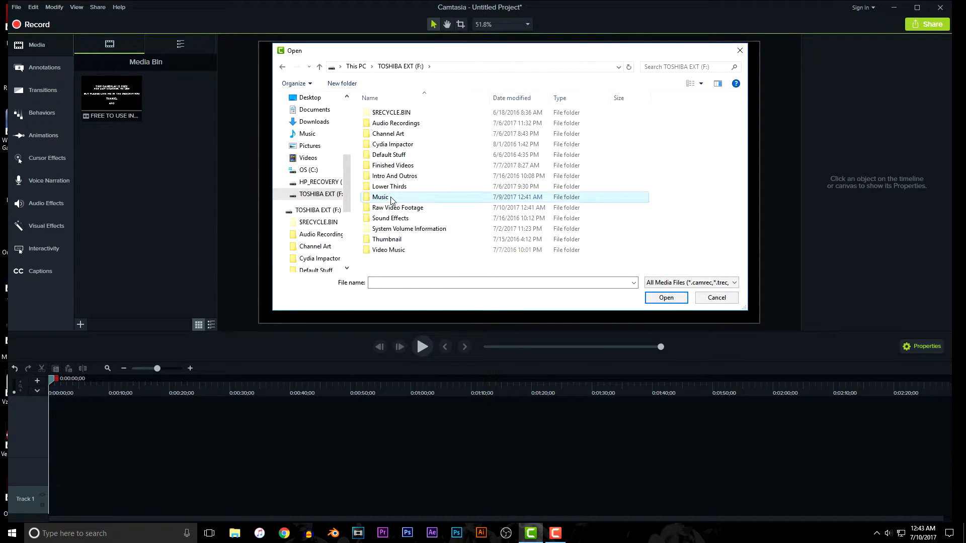
pyautogui.click(678, 202)
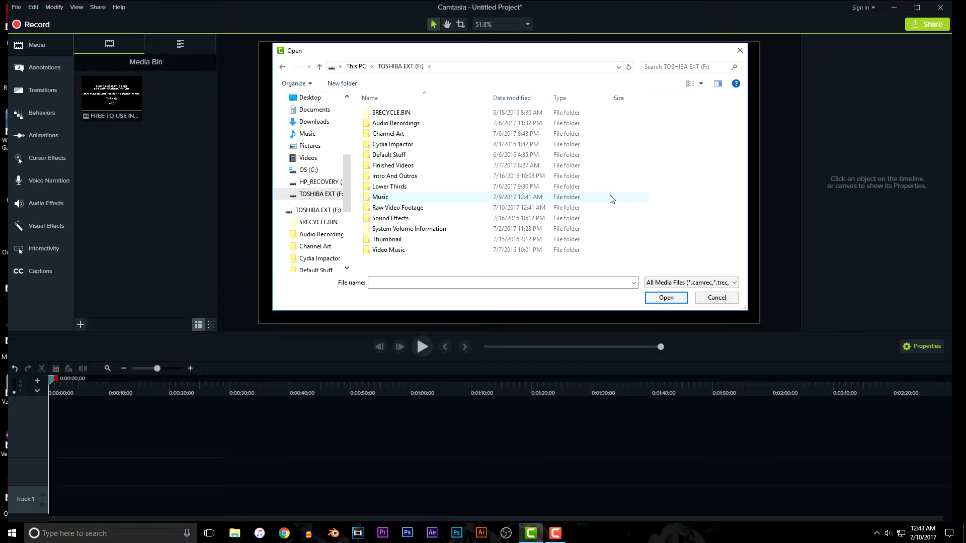
# Import the music track Aero Chord feat. DDARK - Shootin Stars from the Video Music folder into the Media Bin.
pyautogui.doubleClick(446, 250)
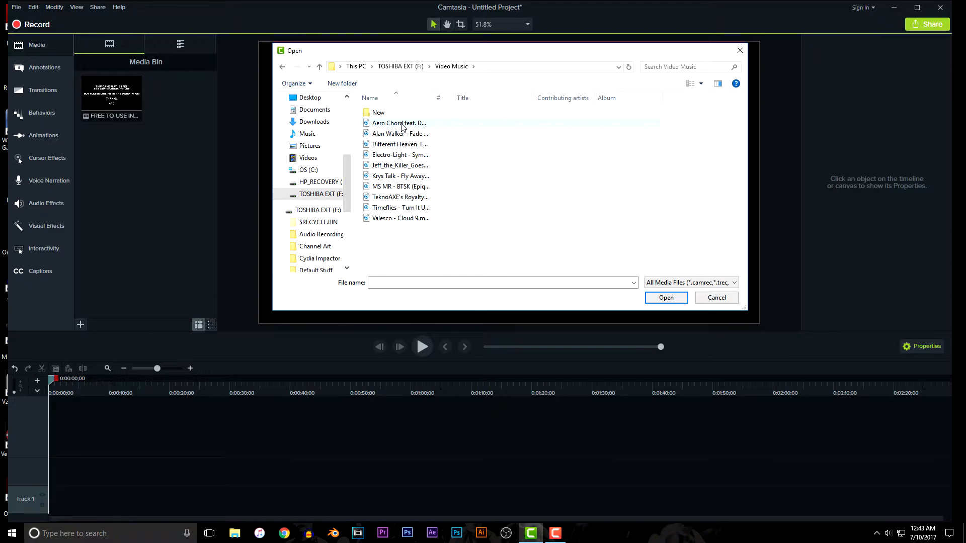
pyautogui.click(403, 126)
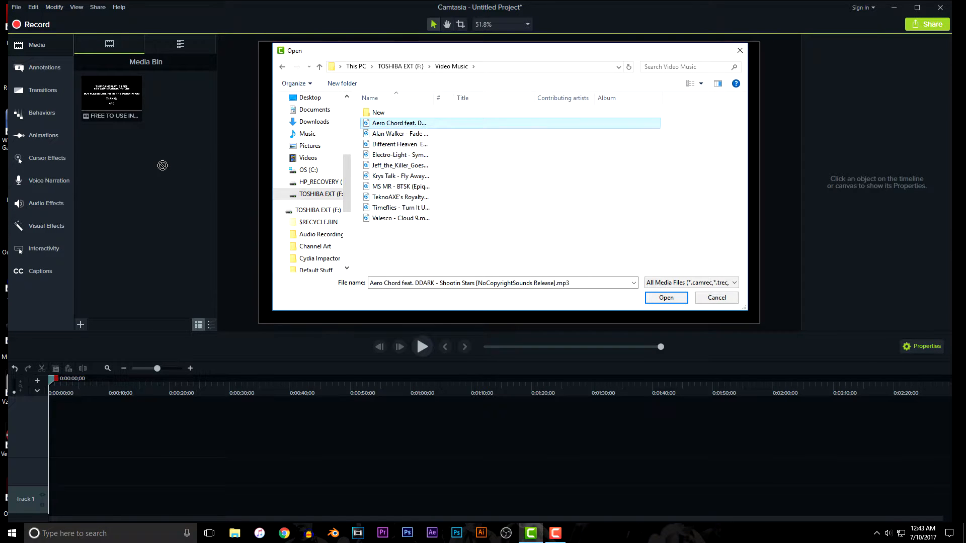
pyautogui.click(667, 298)
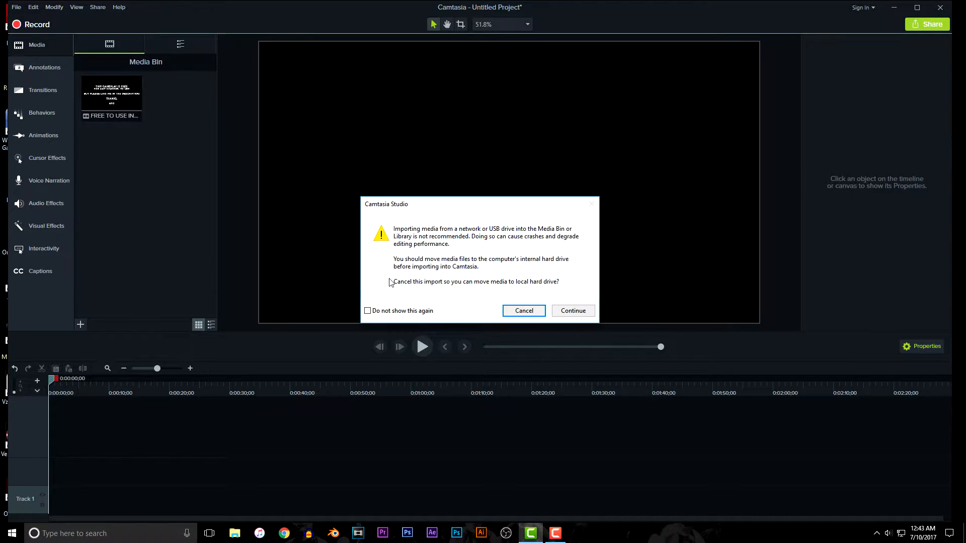
pyautogui.click(554, 312)
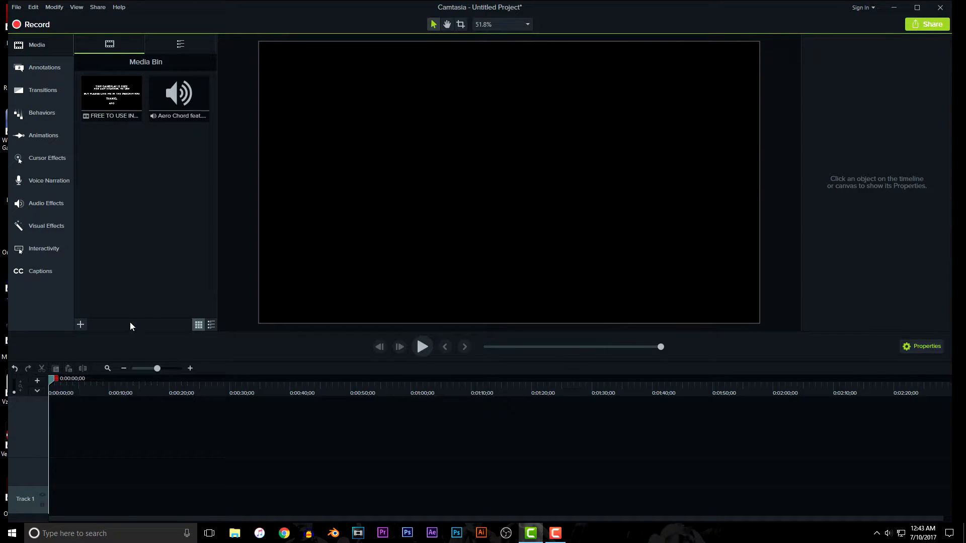
# Import Intro.mp4 from the Intro And Outros folder on TOSHIBA EXT (F:) into the Media Bin.
pyautogui.click(81, 324)
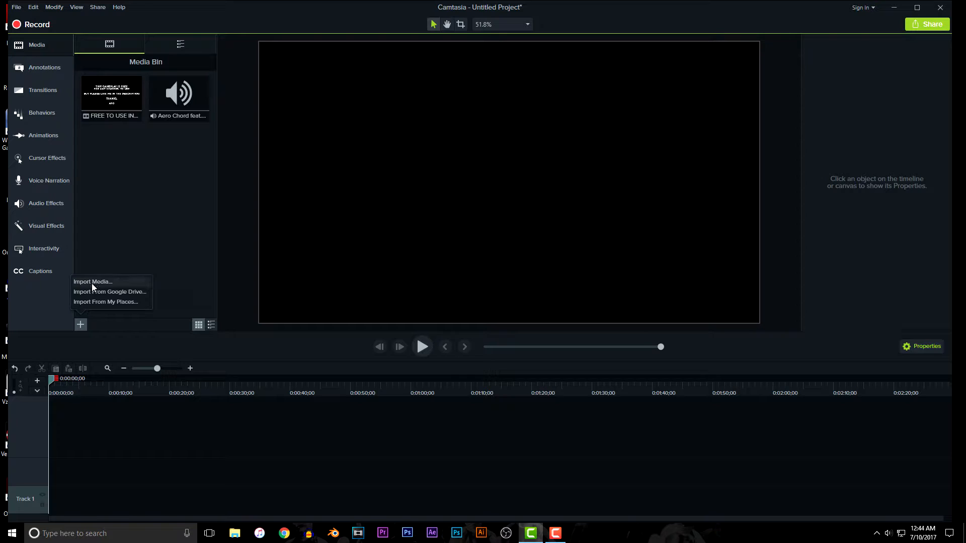
pyautogui.click(91, 283)
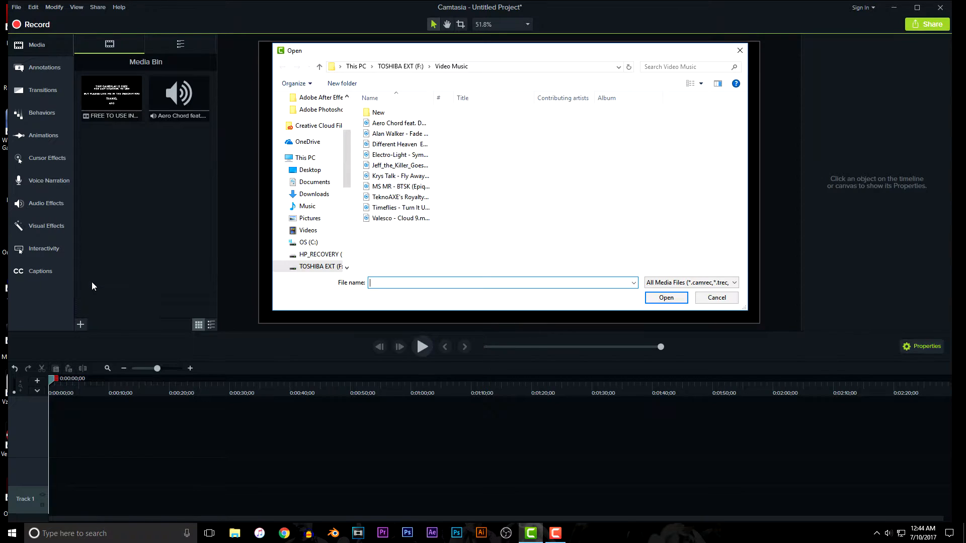
pyautogui.click(300, 158)
pyautogui.doubleClick(431, 228)
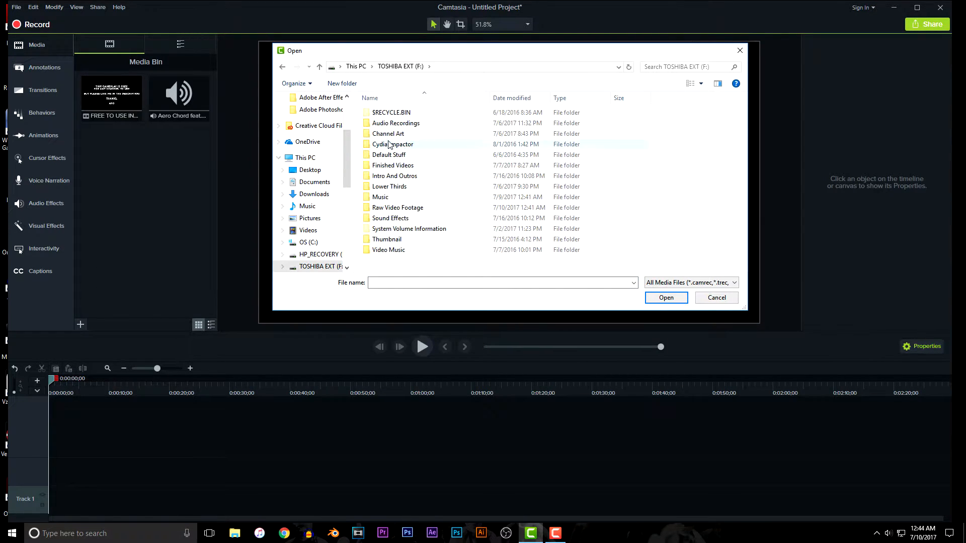
pyautogui.doubleClick(390, 178)
pyautogui.click(384, 113)
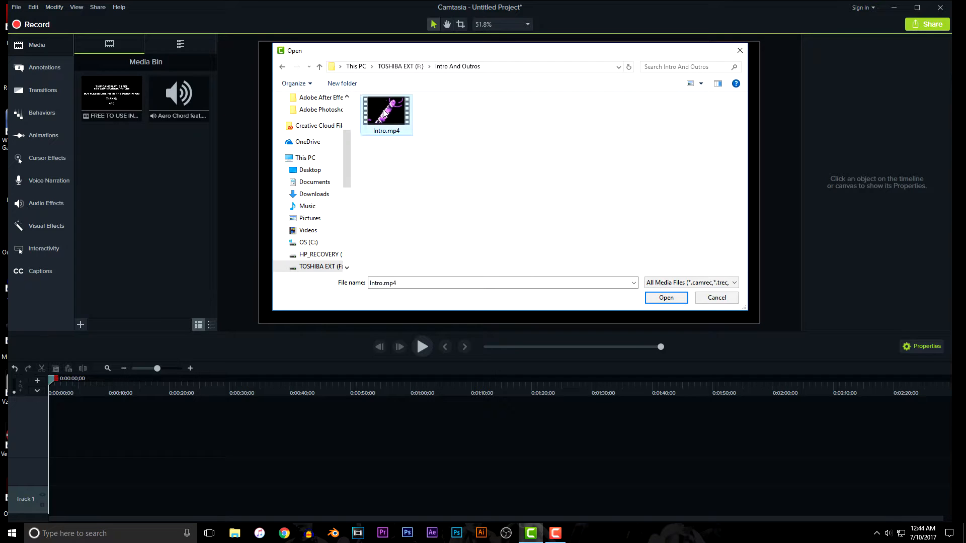
pyautogui.click(656, 298)
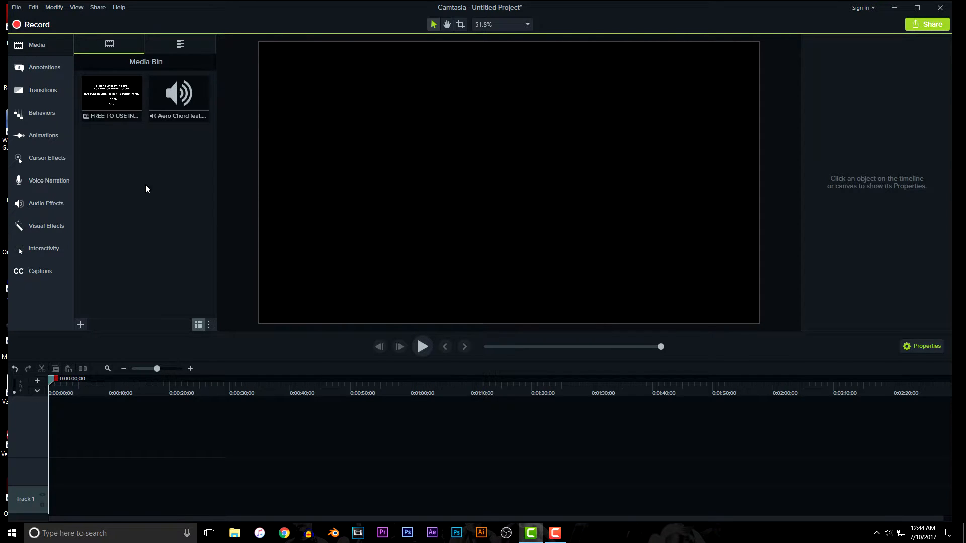
pyautogui.click(572, 312)
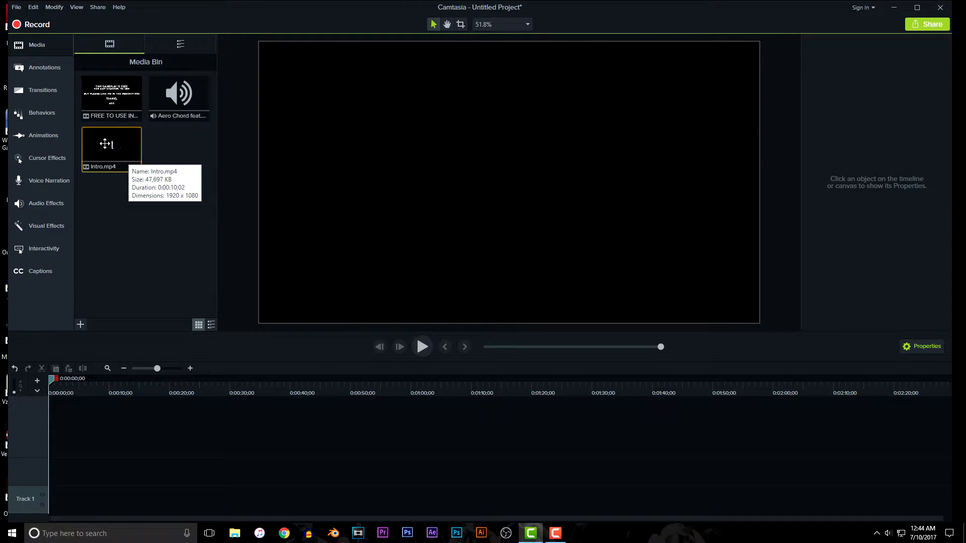
# Place Intro.mp4 at the start of Track 1 and play it back.
pyautogui.moveTo(106, 144); pyautogui.dragTo(45, 512)
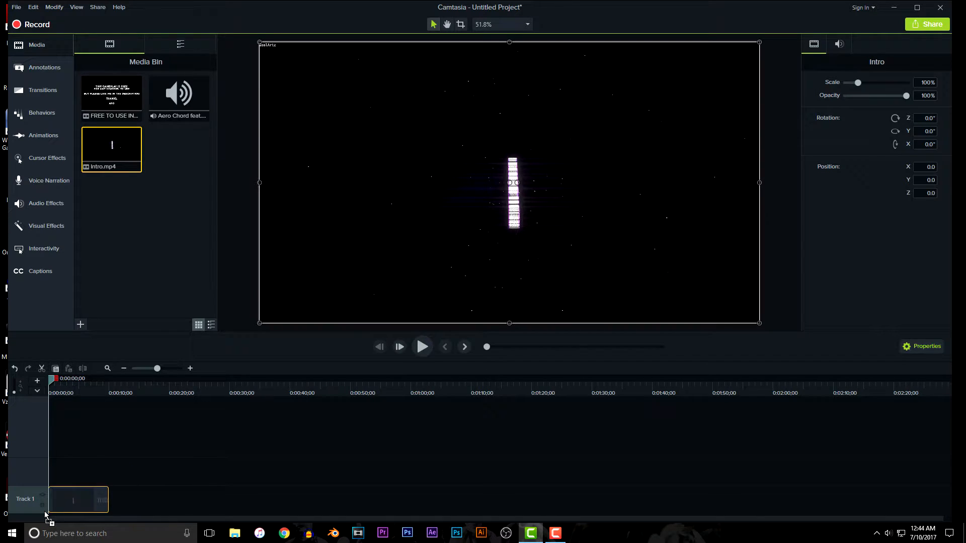
pyautogui.click(423, 348)
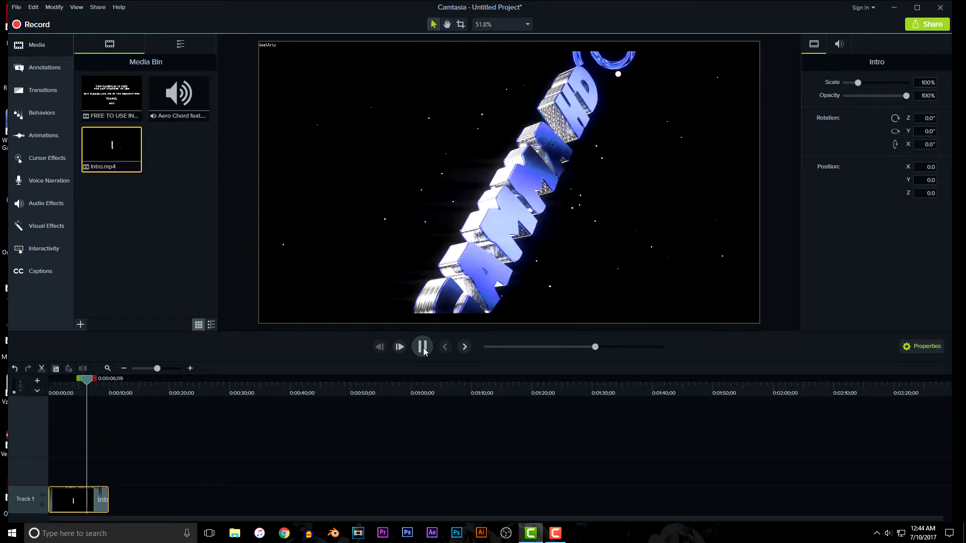
# Stop the playback, return the playhead to the start, and separate the audio and video of the Intro clip on Track 1.
pyautogui.click(423, 347)
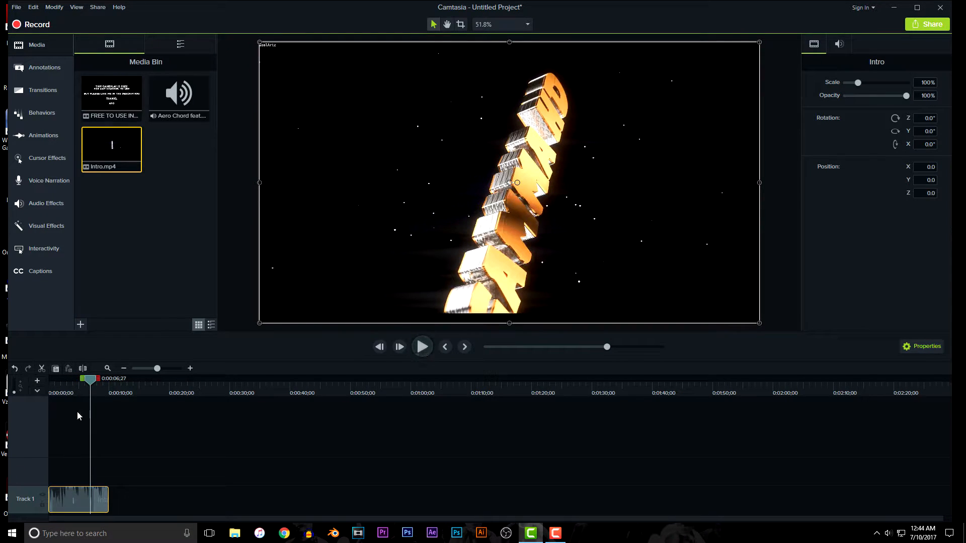
pyautogui.moveTo(91, 387); pyautogui.dragTo(39, 434)
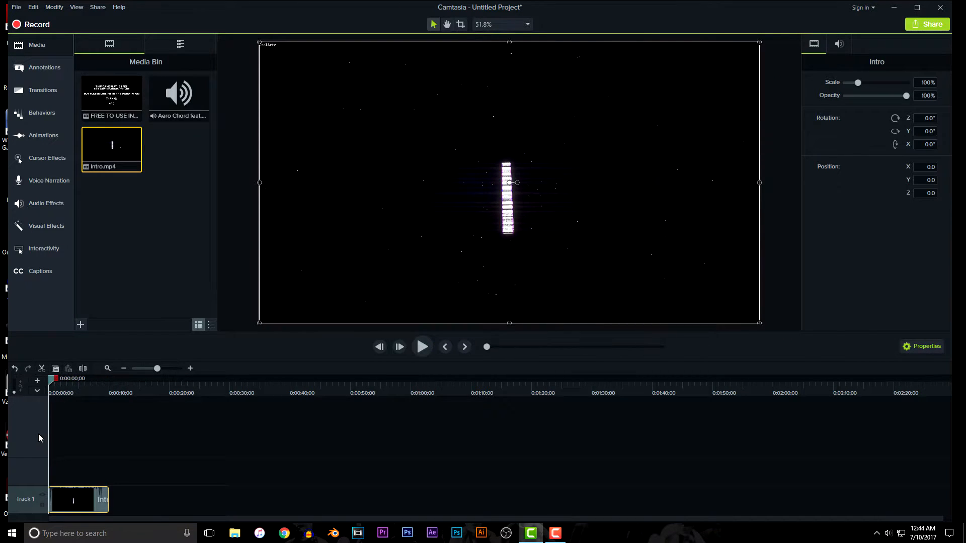
pyautogui.rightClick(77, 498)
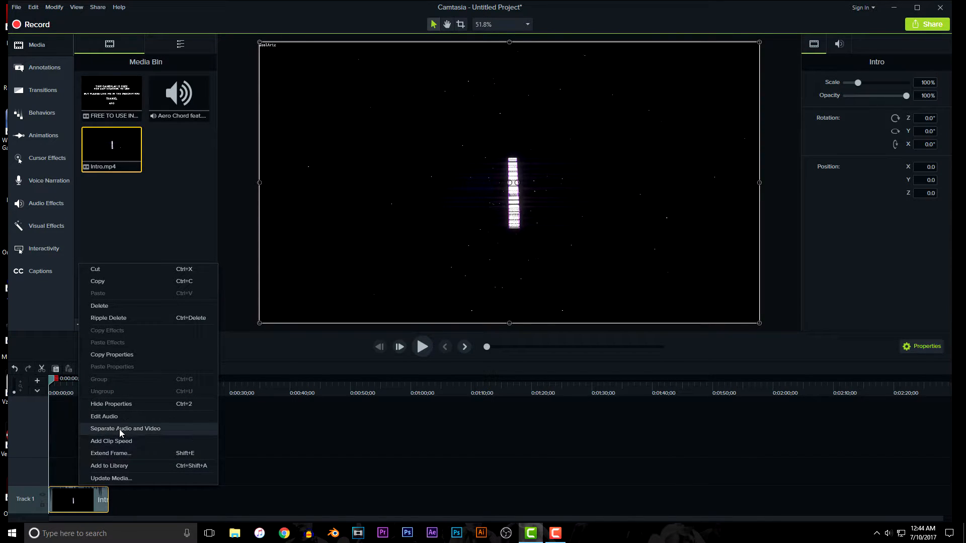
pyautogui.click(169, 429)
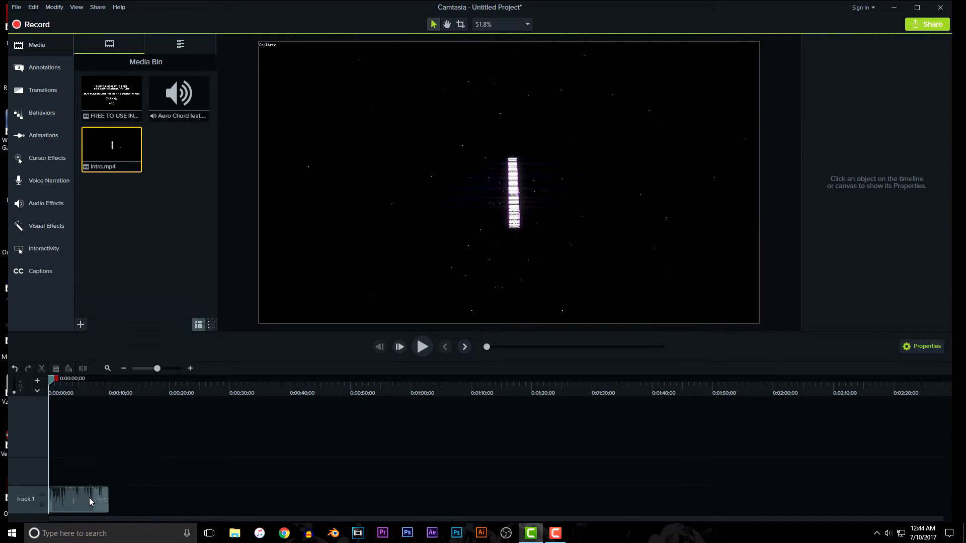
pyautogui.click(72, 496)
pyautogui.rightClick(75, 497)
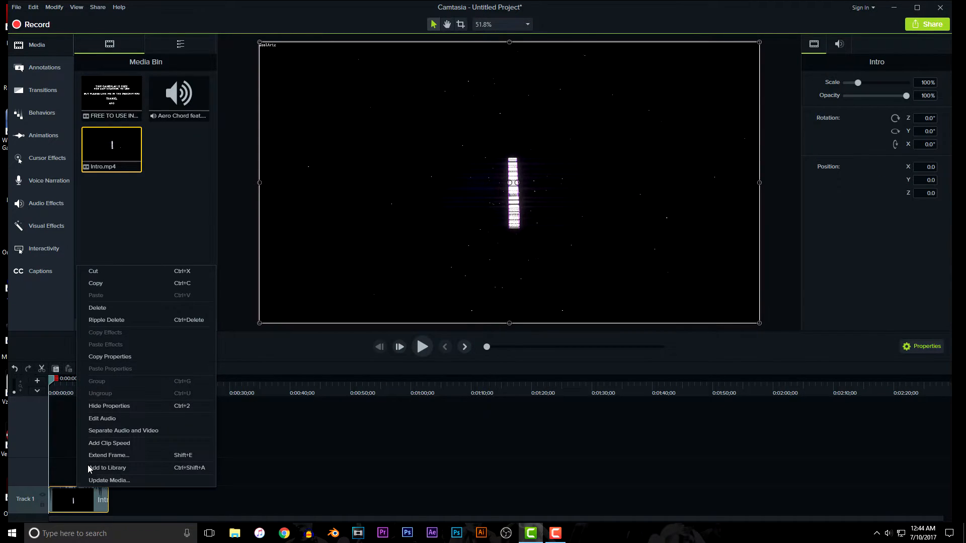
pyautogui.click(121, 430)
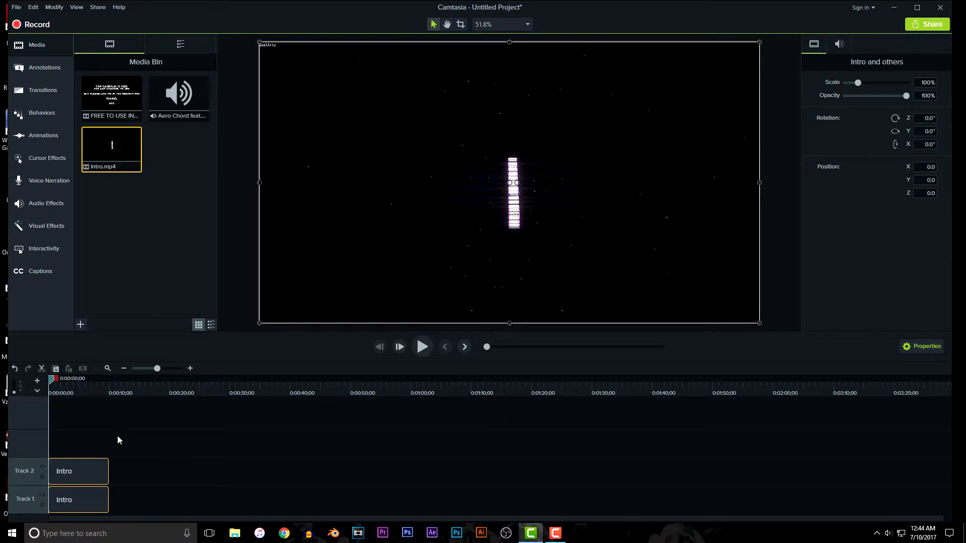
# Try deleting the separated Intro audio clip from Track 2, play back the remaining video, and undo the deletion.
pyautogui.click(77, 473)
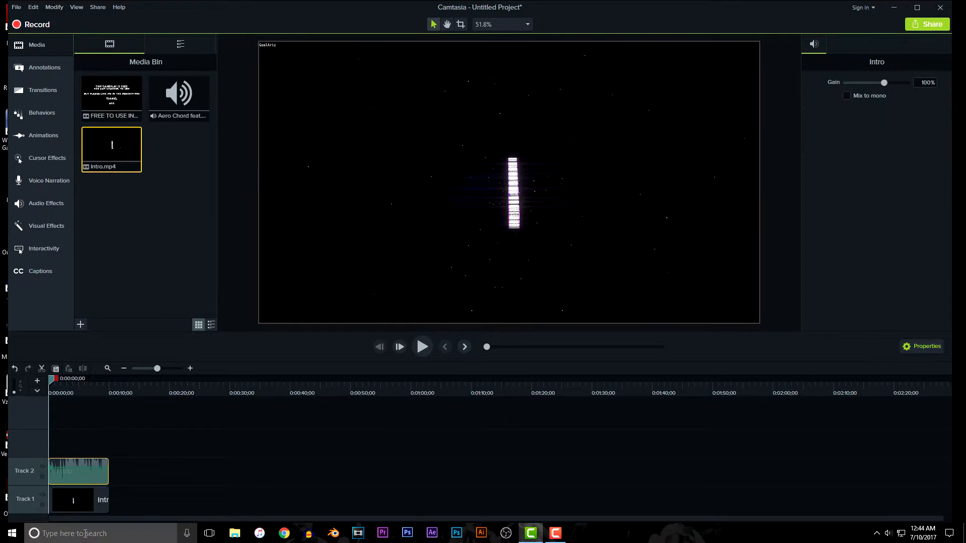
pyautogui.click(82, 502)
pyautogui.click(86, 479)
pyautogui.click(82, 501)
pyautogui.click(81, 474)
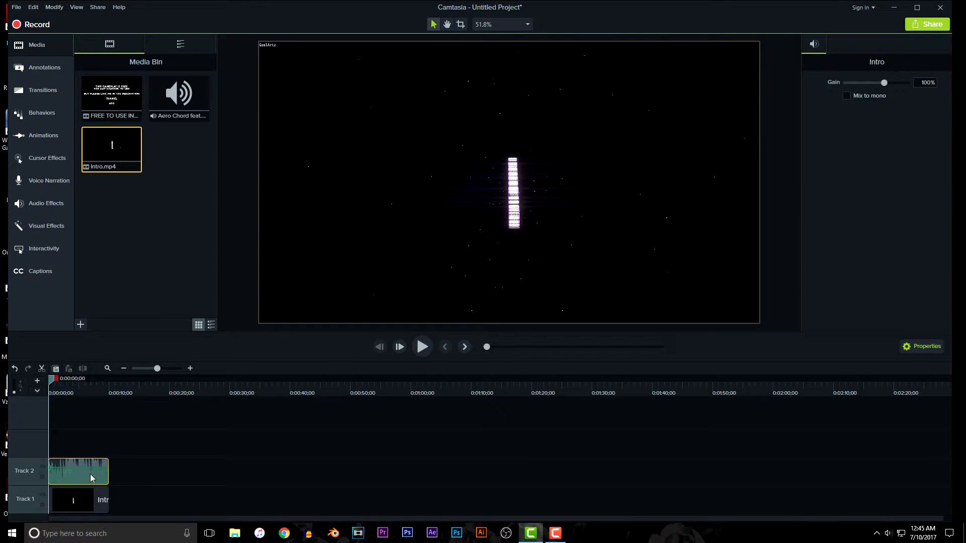
pyautogui.click(86, 500)
pyautogui.click(96, 478)
pyautogui.press('Delete')
pyautogui.click(422, 347)
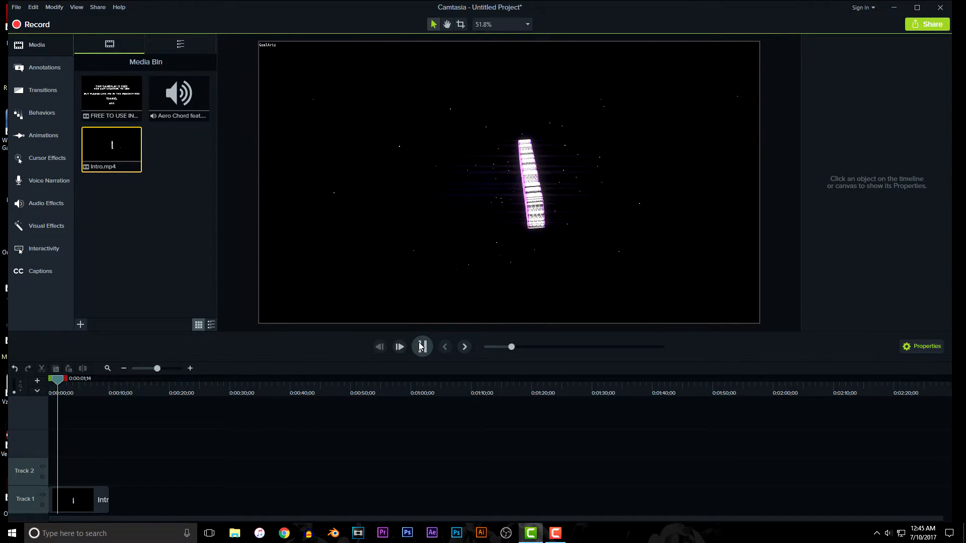
pyautogui.click(421, 347)
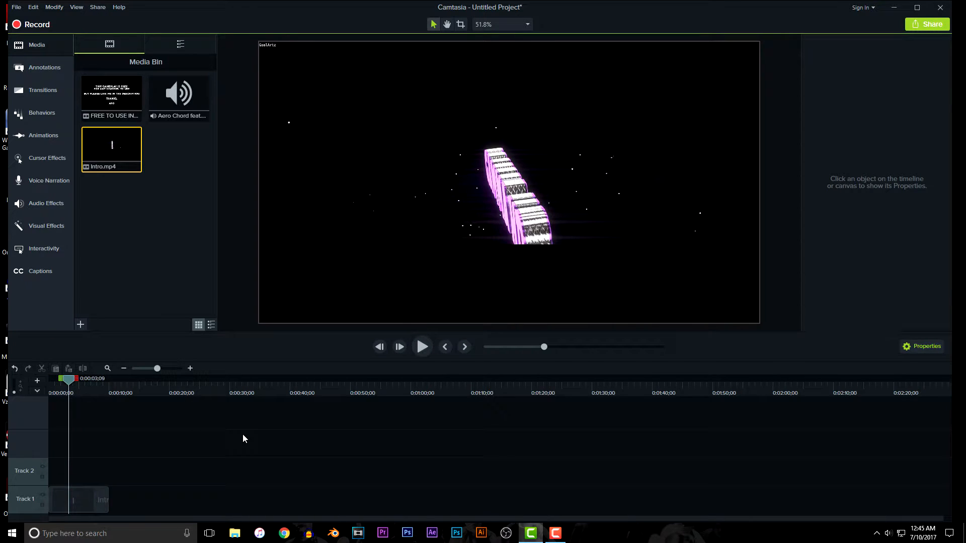
pyautogui.hotkey('ctrl', 'z')
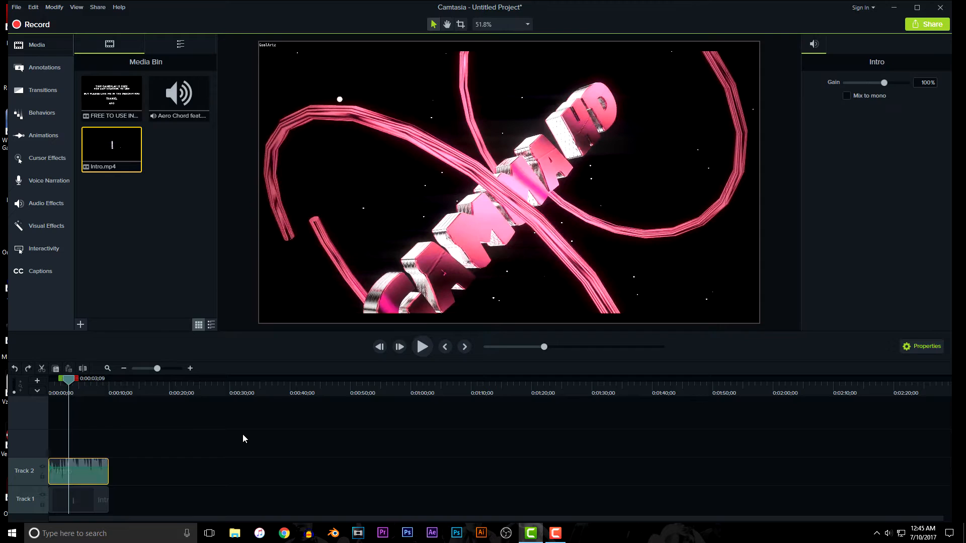
# Return the playhead to the start of the timeline and mute the system sound.
pyautogui.moveTo(69, 379); pyautogui.dragTo(29, 381)
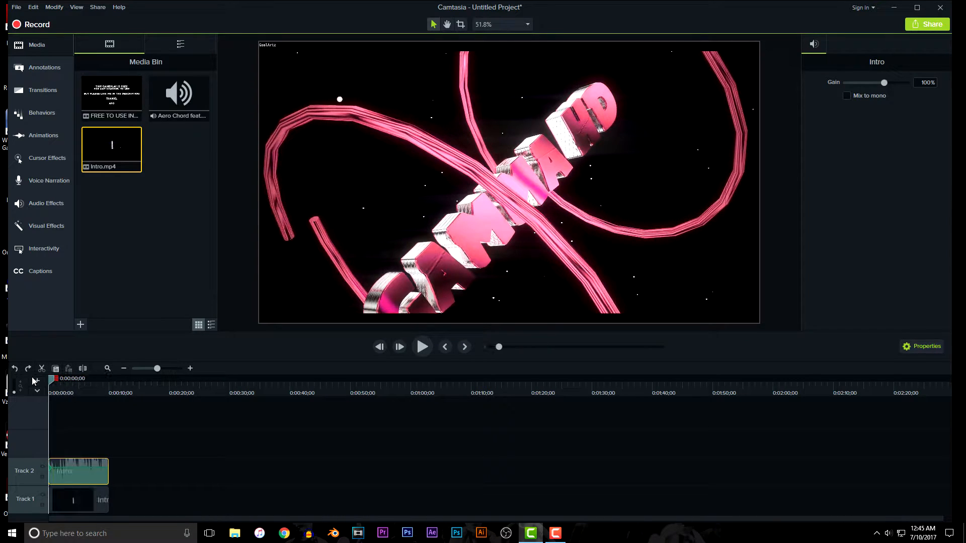
pyautogui.press('XF86AudioMute')
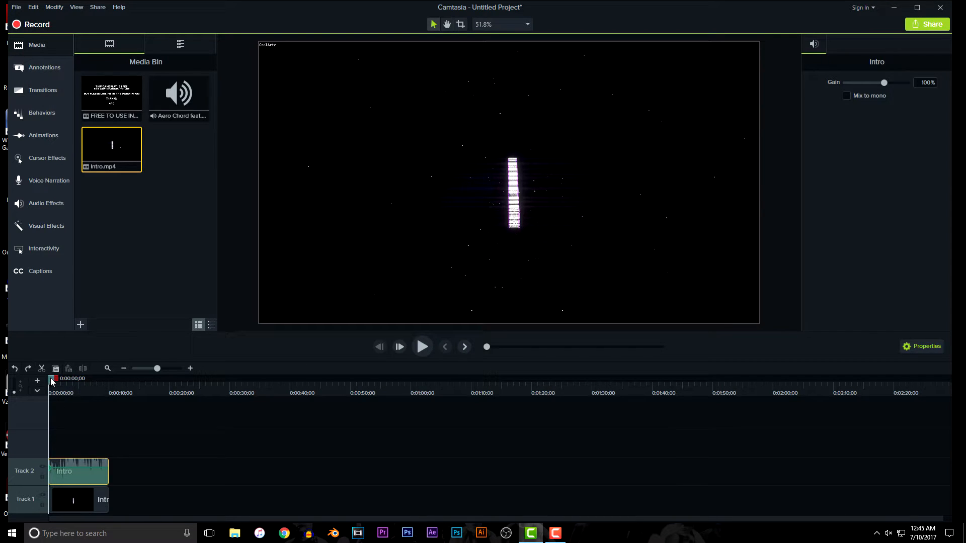
pyautogui.moveTo(53, 383)
pyautogui.mouseDown()
pyautogui.moveTo(66, 382)
pyautogui.moveTo(40, 382)
pyautogui.mouseUp()
# Apply the Fade behavior to the Intro video clip on Track 1.
pyautogui.click(40, 112)
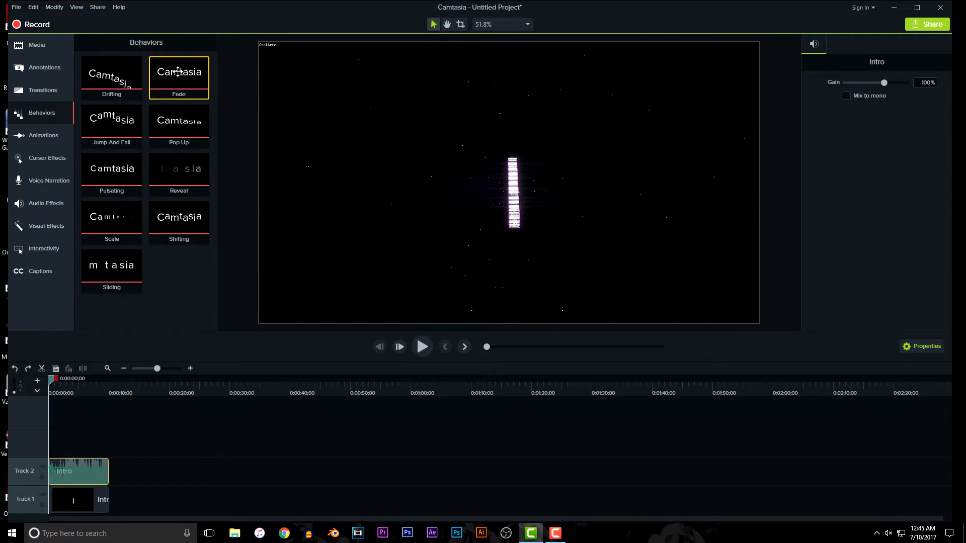
pyautogui.moveTo(187, 78); pyautogui.dragTo(97, 468)
pyautogui.moveTo(95, 469); pyautogui.dragTo(96, 469)
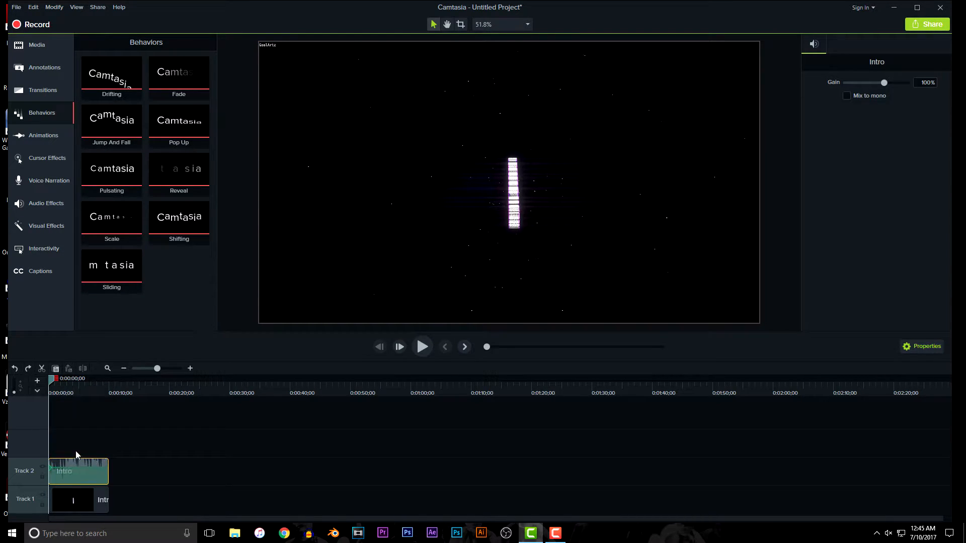
pyautogui.click(112, 503)
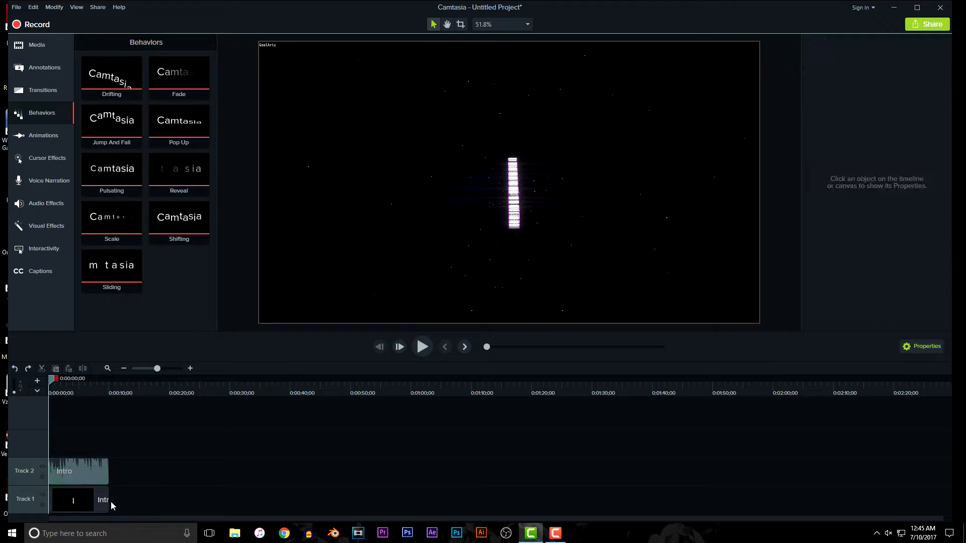
pyautogui.moveTo(179, 96); pyautogui.dragTo(101, 499)
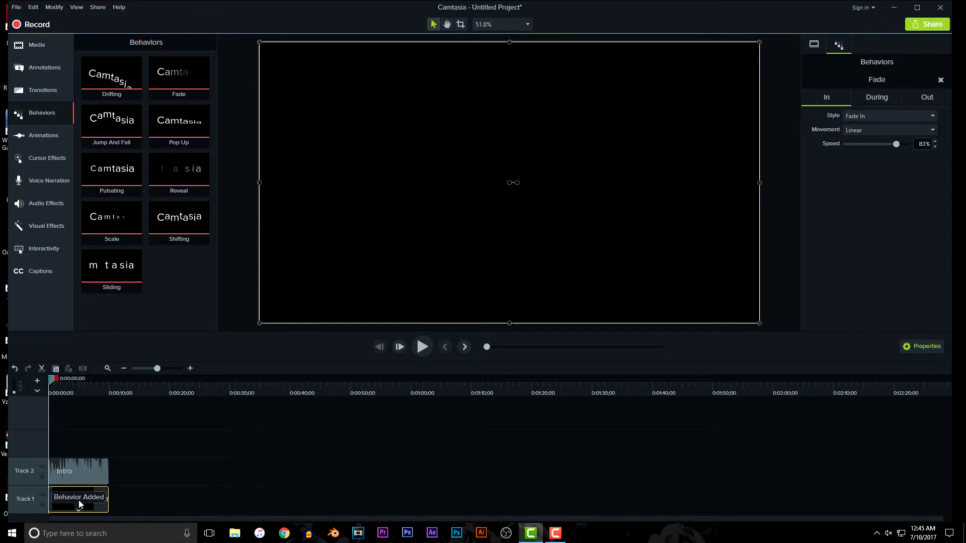
# Play back the beginning and end of the Intro clip to check how it fades in and out.
pyautogui.click(417, 345)
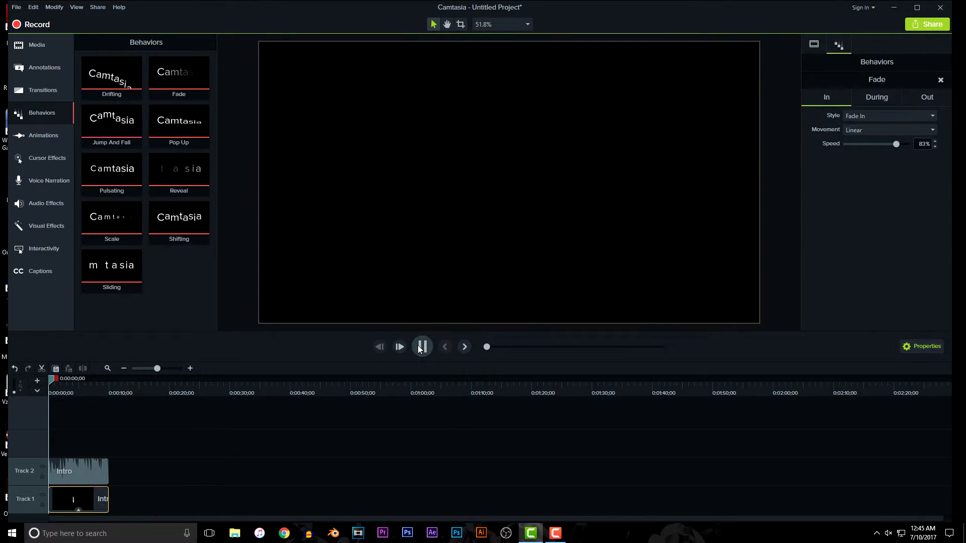
pyautogui.click(435, 352)
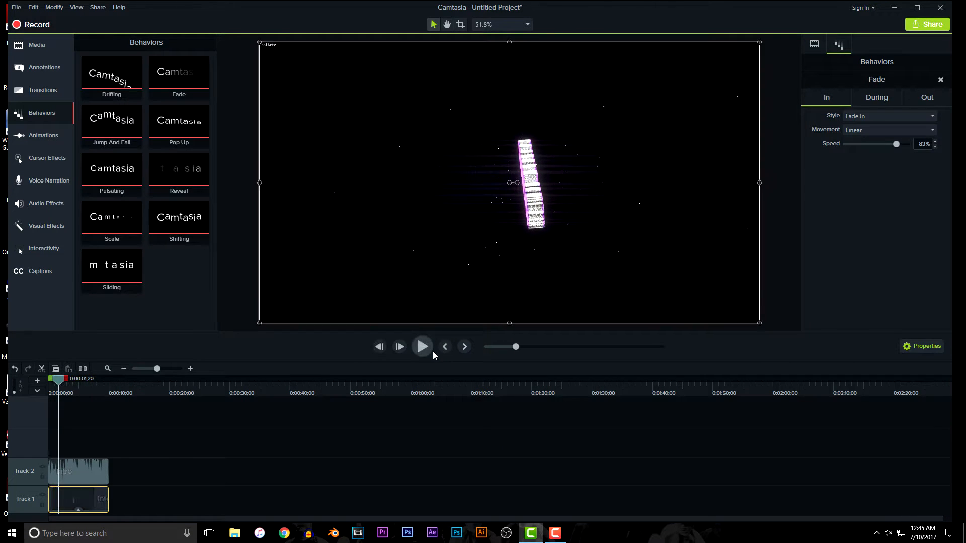
pyautogui.moveTo(59, 382); pyautogui.dragTo(48, 382)
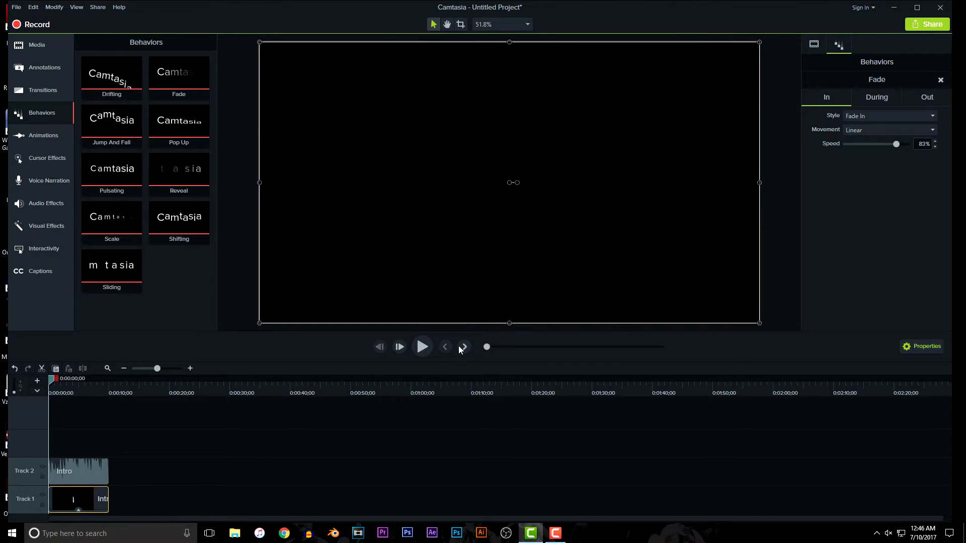
pyautogui.click(422, 347)
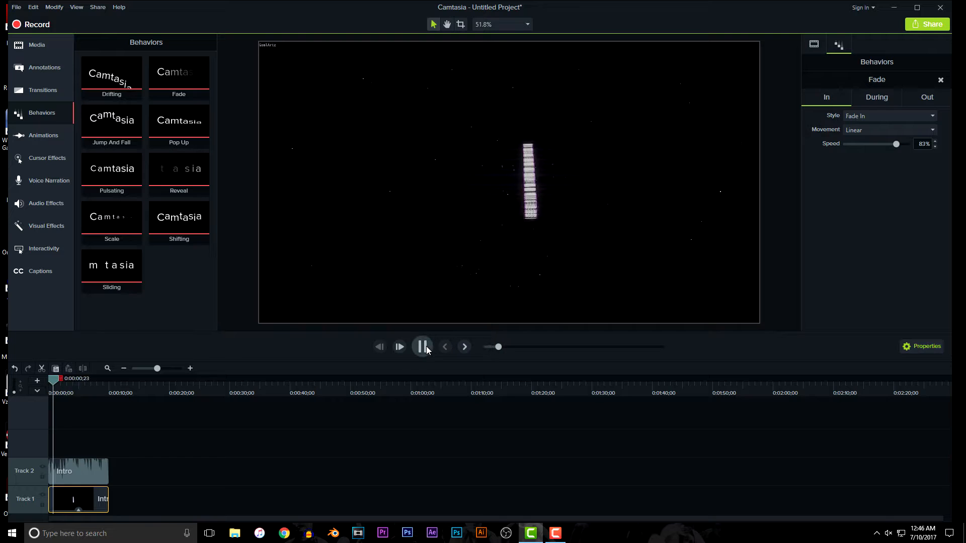
pyautogui.moveTo(59, 381); pyautogui.dragTo(101, 394)
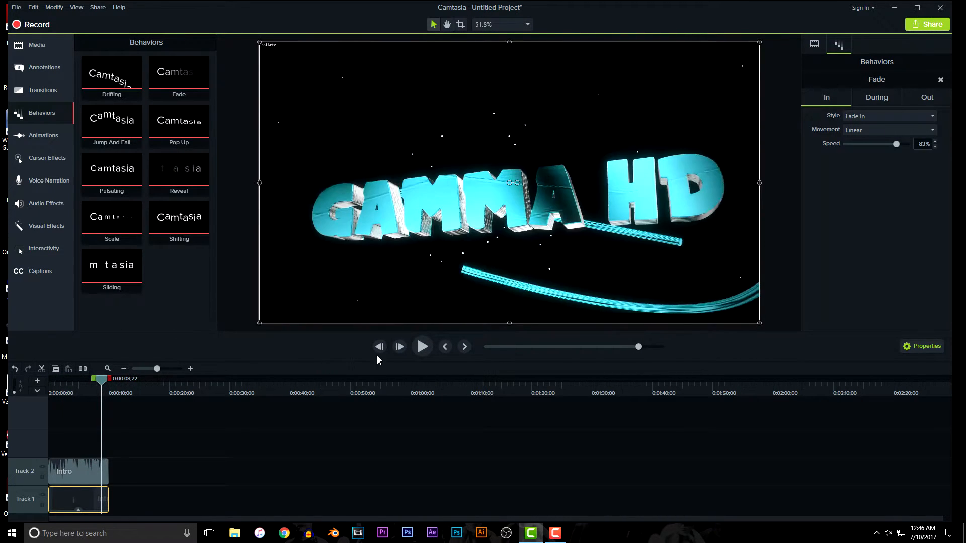
pyautogui.click(416, 349)
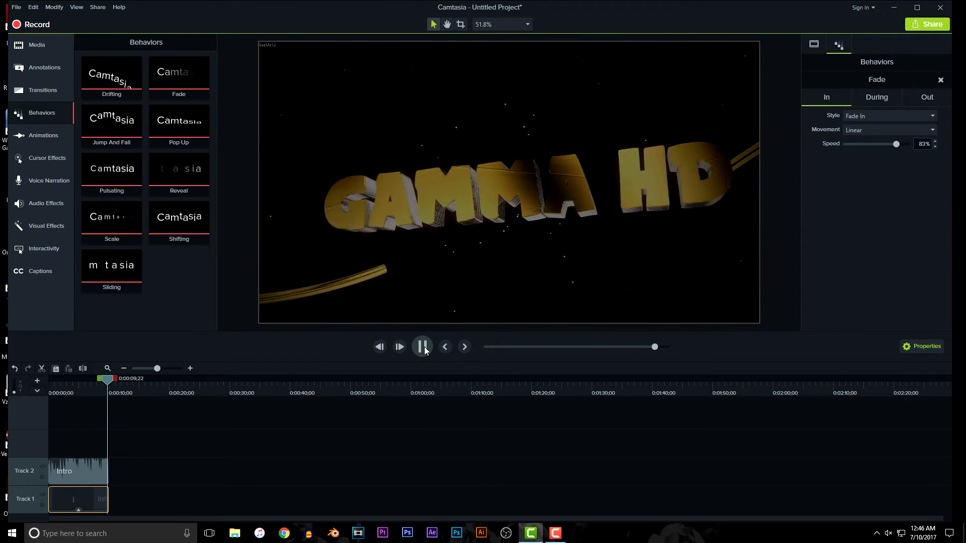
pyautogui.click(426, 346)
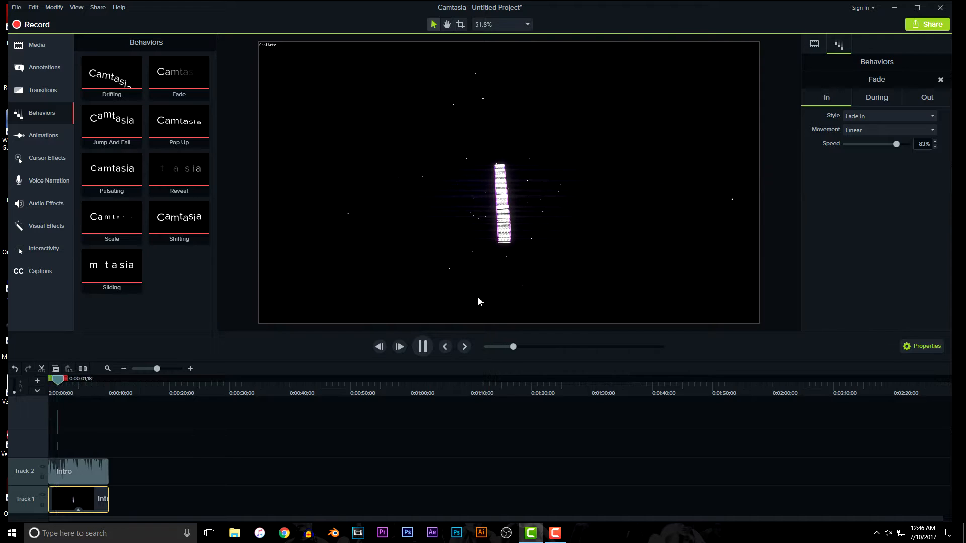
pyautogui.click(422, 347)
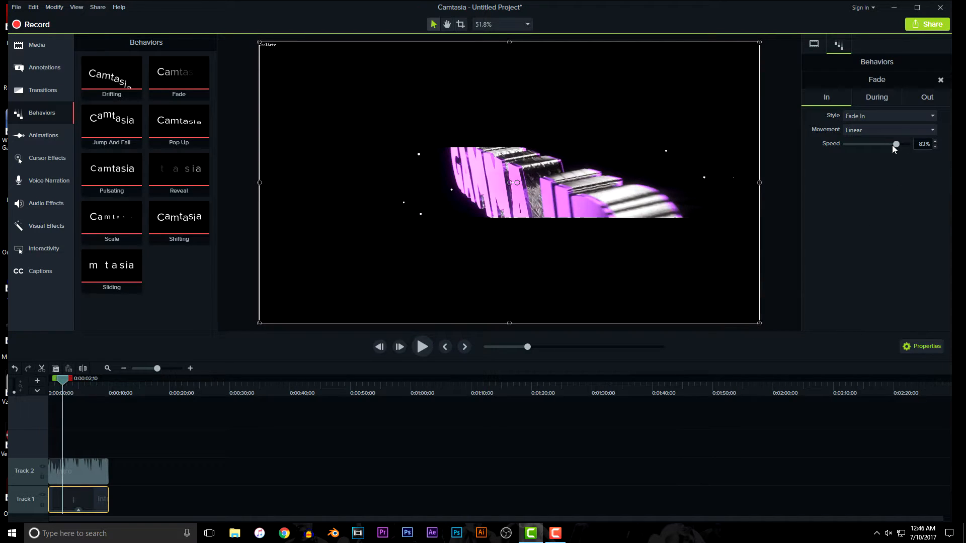
# Set the Fade behavior's In speed to 100% for the Intro video and replay it from the start.
pyautogui.click(863, 103)
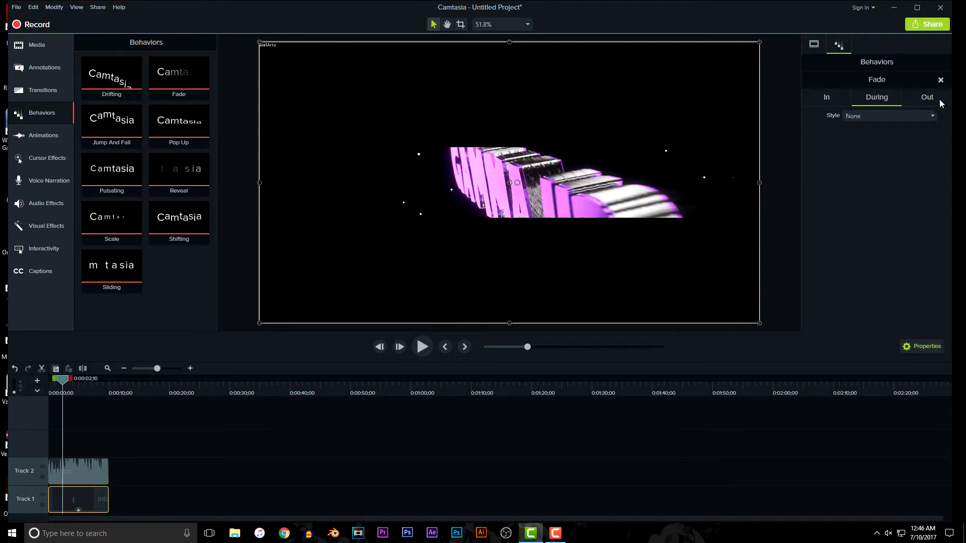
pyautogui.click(939, 100)
pyautogui.click(818, 99)
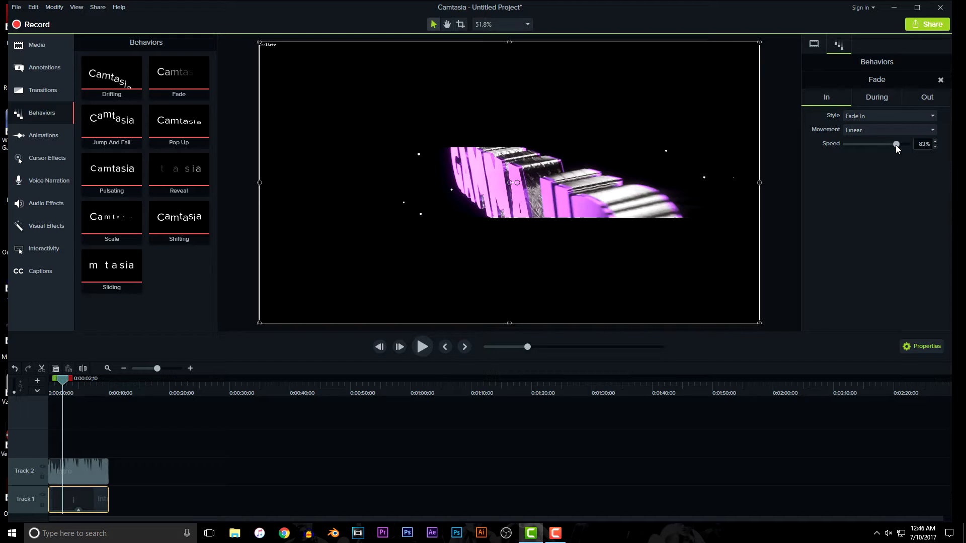
pyautogui.moveTo(896, 144); pyautogui.dragTo(908, 145)
pyautogui.moveTo(67, 381); pyautogui.dragTo(50, 381)
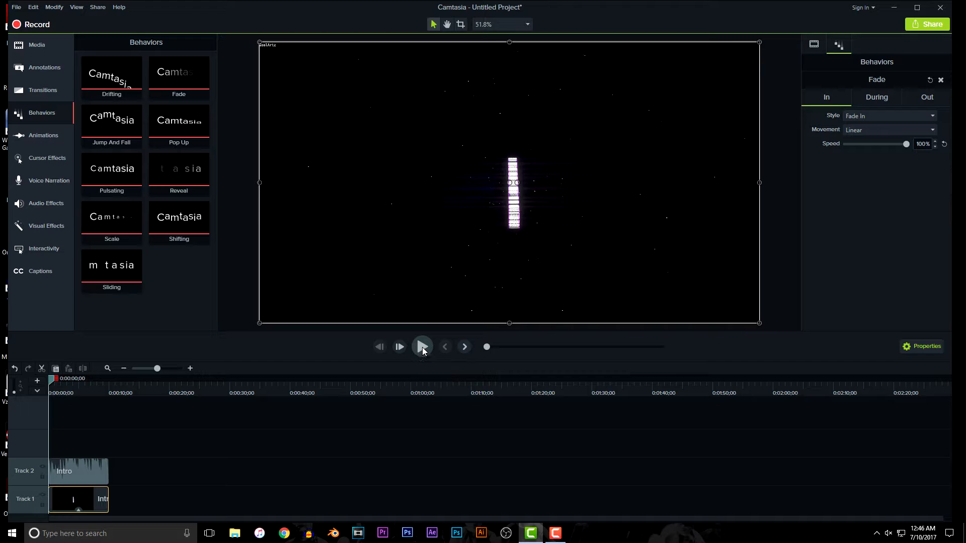
pyautogui.click(423, 351)
pyautogui.click(423, 351)
# Review the Fade behavior's Out settings for the Intro video clip on Track 1.
pyautogui.click(942, 101)
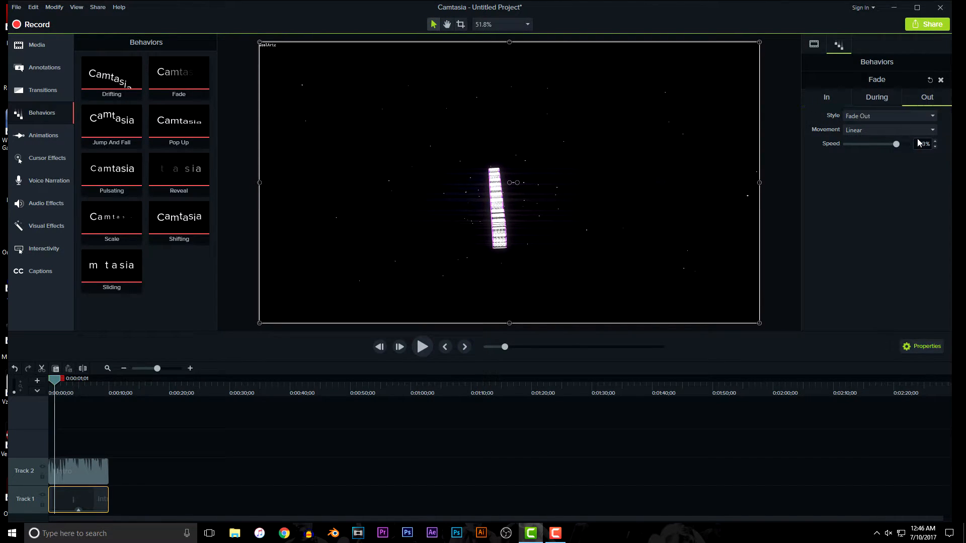
pyautogui.click(919, 197)
pyautogui.click(167, 434)
pyautogui.click(88, 470)
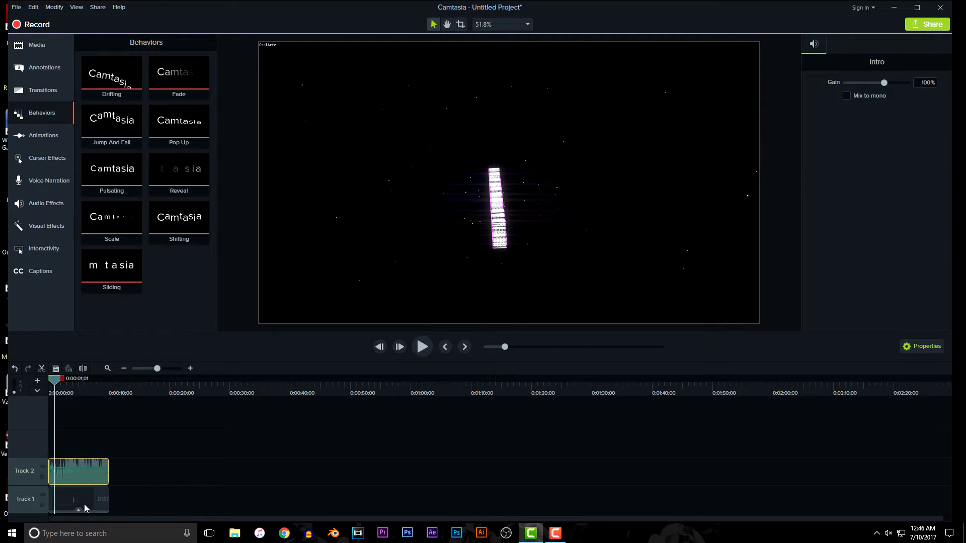
pyautogui.click(101, 506)
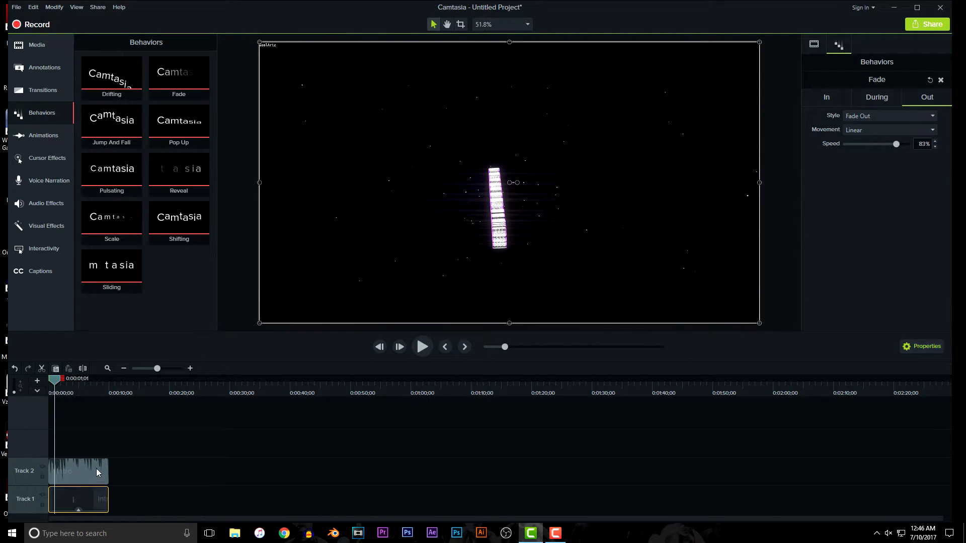
# Add an audio point near the end of the Intro audio clip on Track 2 and lower the volume there slightly.
pyautogui.click(97, 472)
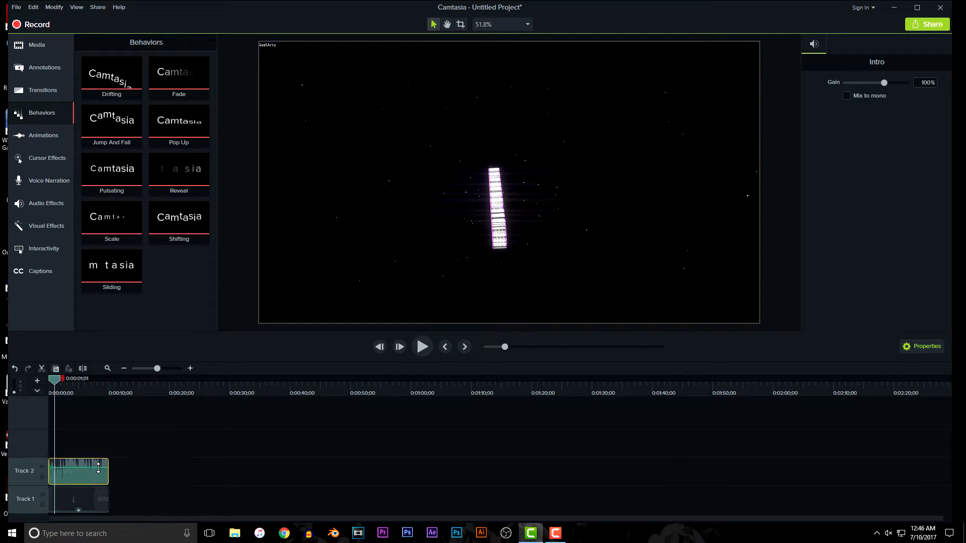
pyautogui.rightClick(99, 471)
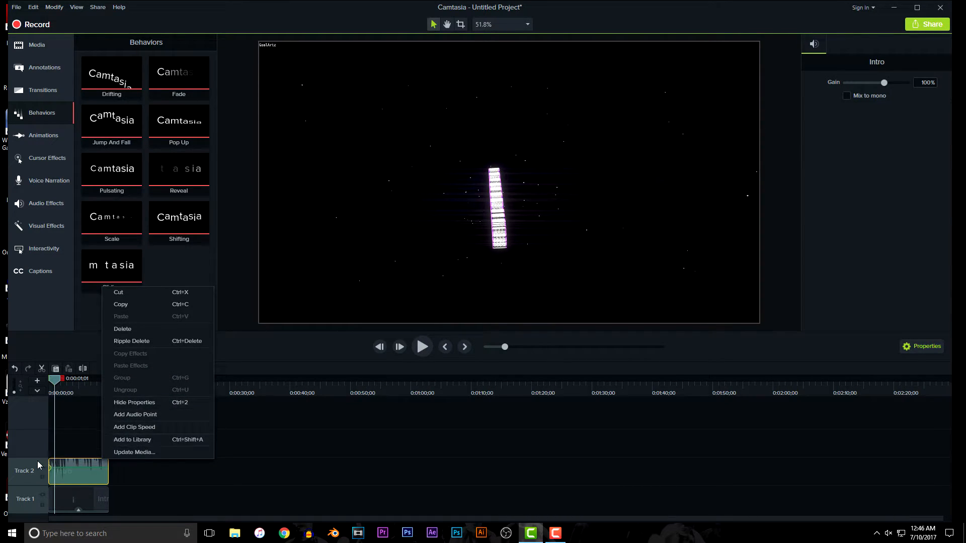
pyautogui.click(150, 415)
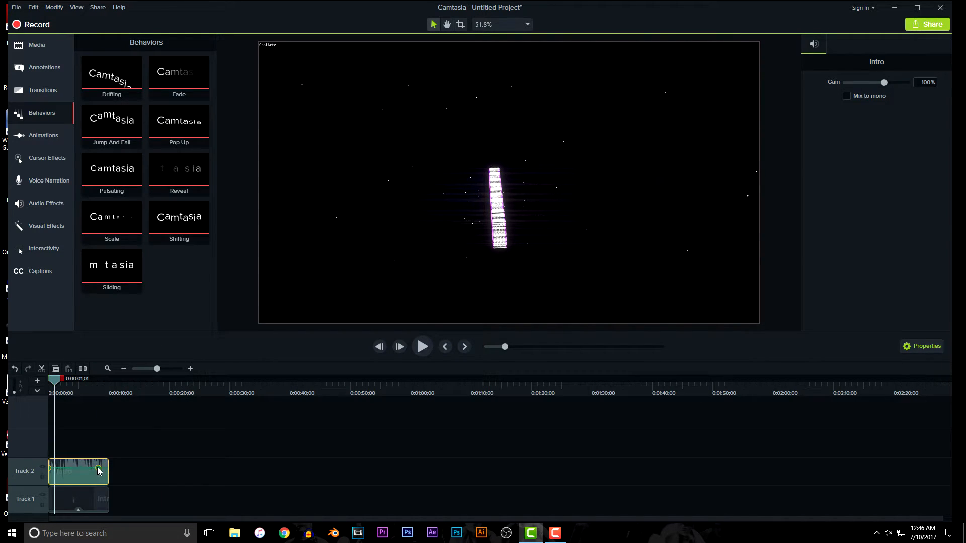
pyautogui.moveTo(97, 468)
pyautogui.mouseDown()
pyautogui.moveTo(94, 480)
pyautogui.moveTo(90, 469)
pyautogui.moveTo(74, 473)
pyautogui.moveTo(102, 475)
pyautogui.moveTo(74, 469)
pyautogui.moveTo(103, 471)
pyautogui.moveTo(95, 470)
pyautogui.mouseUp()
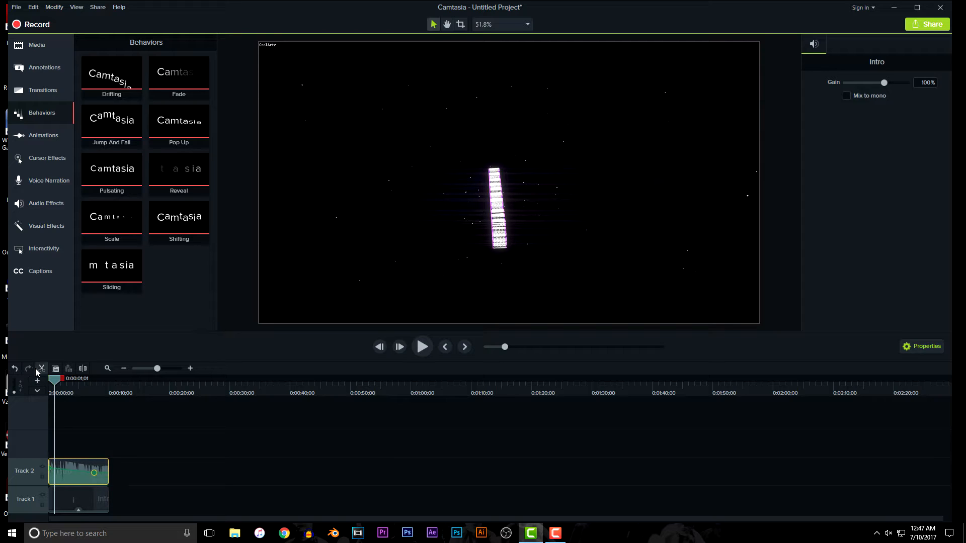
# Play back the Intro from the start and recheck its final second to judge how the sound fades out.
pyautogui.moveTo(52, 380); pyautogui.dragTo(41, 384)
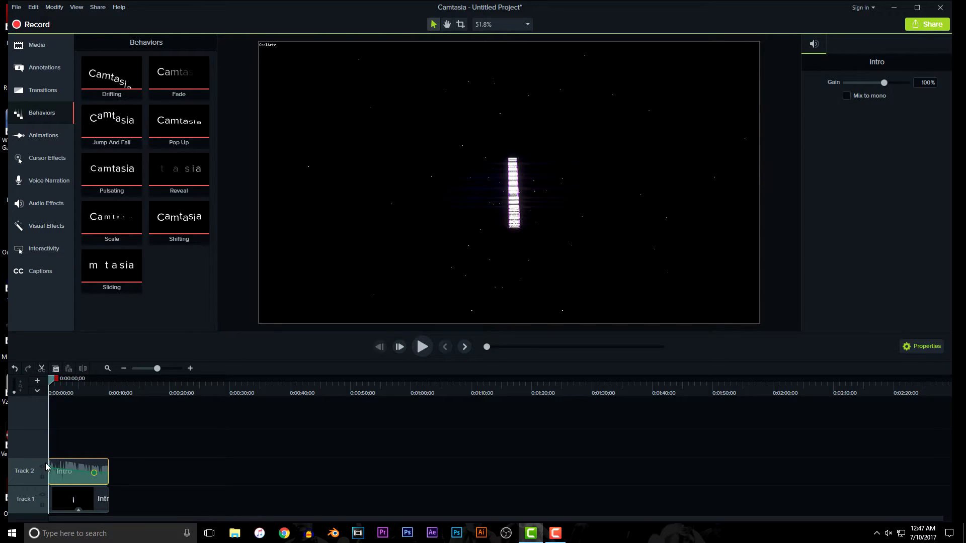
pyautogui.doubleClick(98, 474)
pyautogui.click(422, 347)
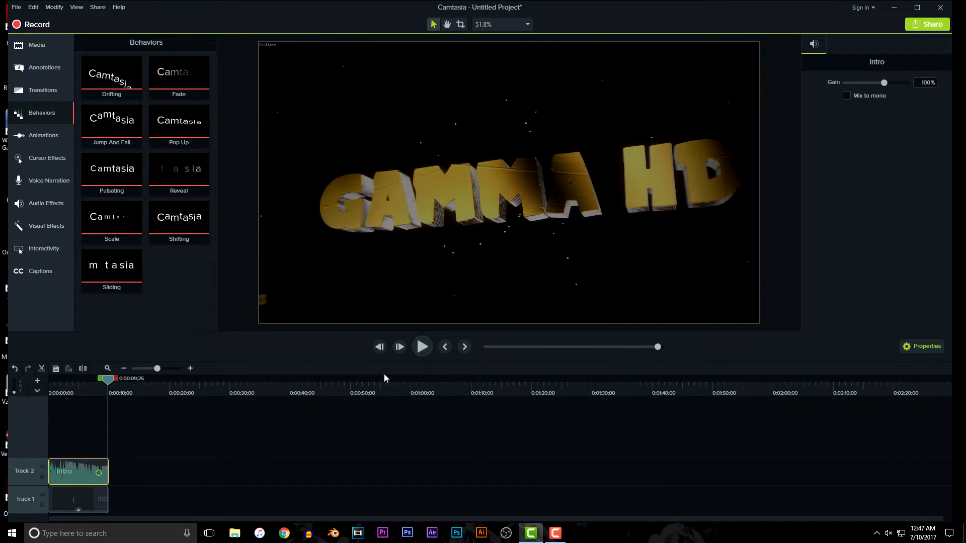
pyautogui.moveTo(115, 382); pyautogui.dragTo(109, 382)
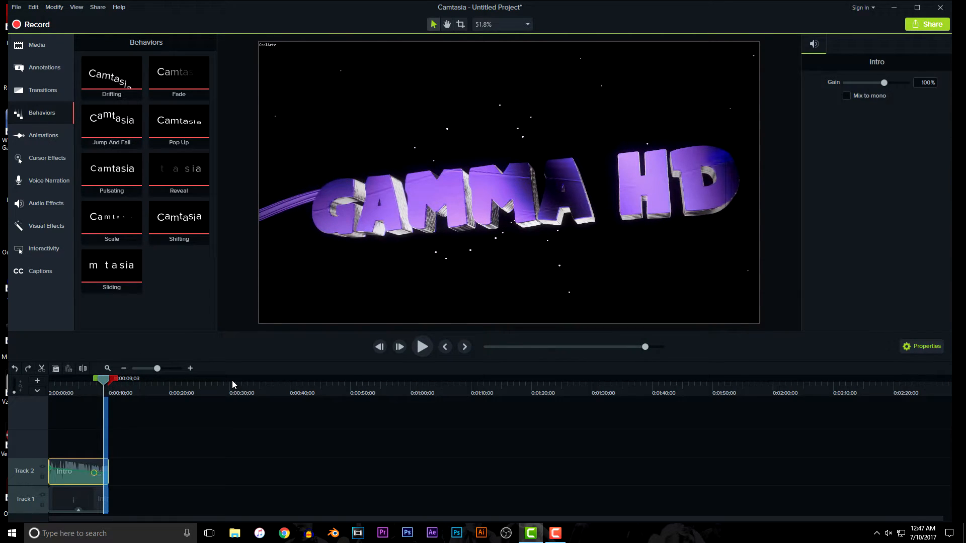
pyautogui.click(135, 505)
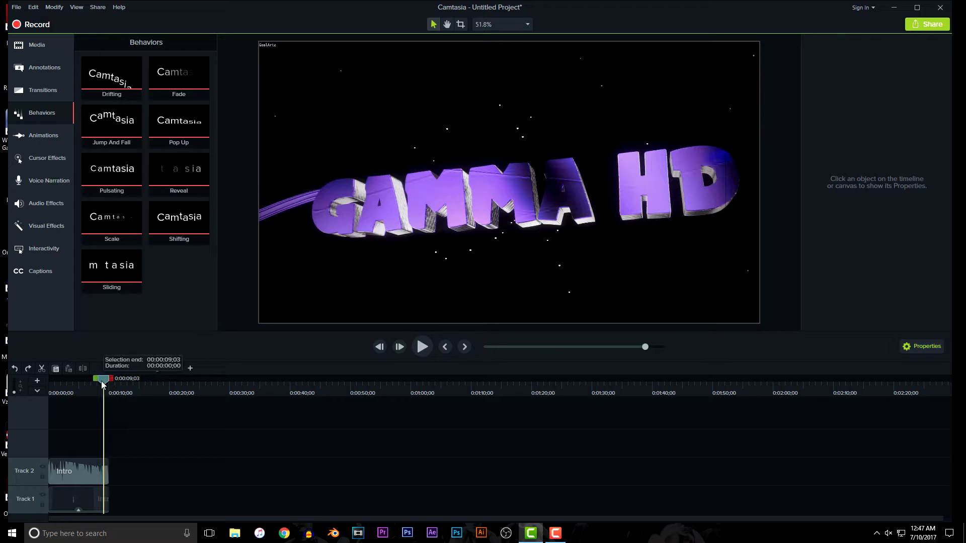
# Lower the audio point near the end of the Intro audio clip on Track 2 for a stronger fade-out.
pyautogui.moveTo(102, 385); pyautogui.dragTo(51, 385)
pyautogui.click(91, 472)
pyautogui.moveTo(93, 473); pyautogui.dragTo(102, 479)
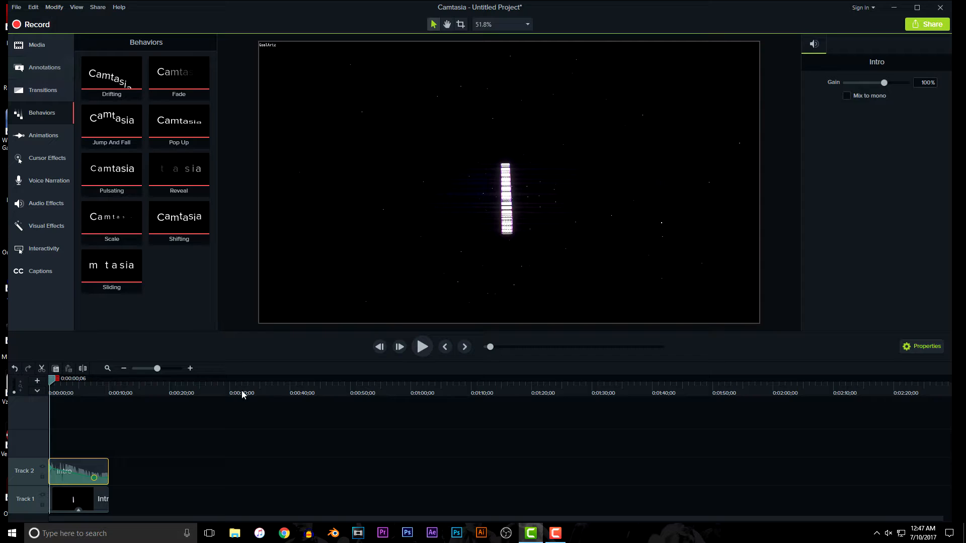
# Place the FREE TO USE INFINITE WARFARE GAMEPLAY clip on Track 3 directly after the Intro and separate its audio and video.
pyautogui.click(46, 47)
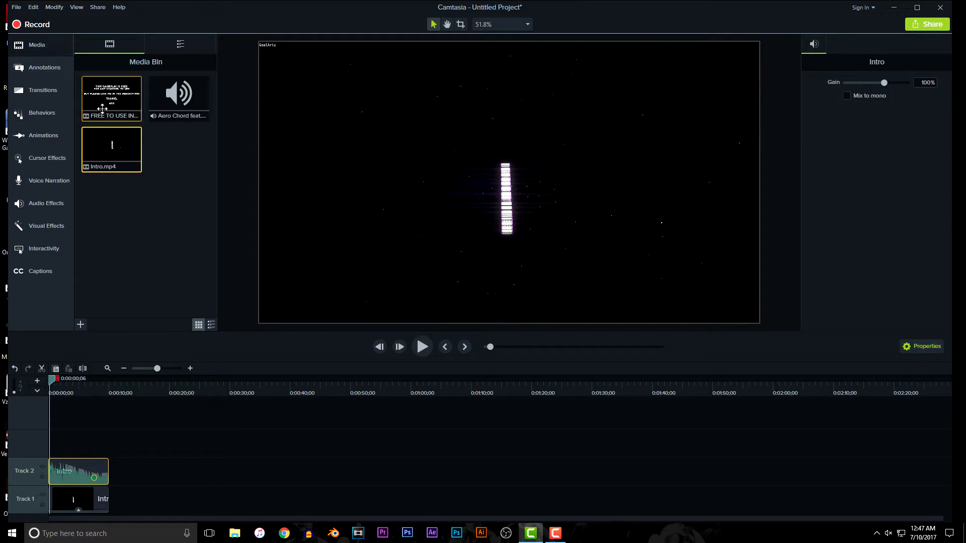
pyautogui.moveTo(119, 96)
pyautogui.mouseDown()
pyautogui.moveTo(151, 183)
pyautogui.moveTo(188, 360)
pyautogui.moveTo(156, 440)
pyautogui.moveTo(112, 444)
pyautogui.mouseUp()
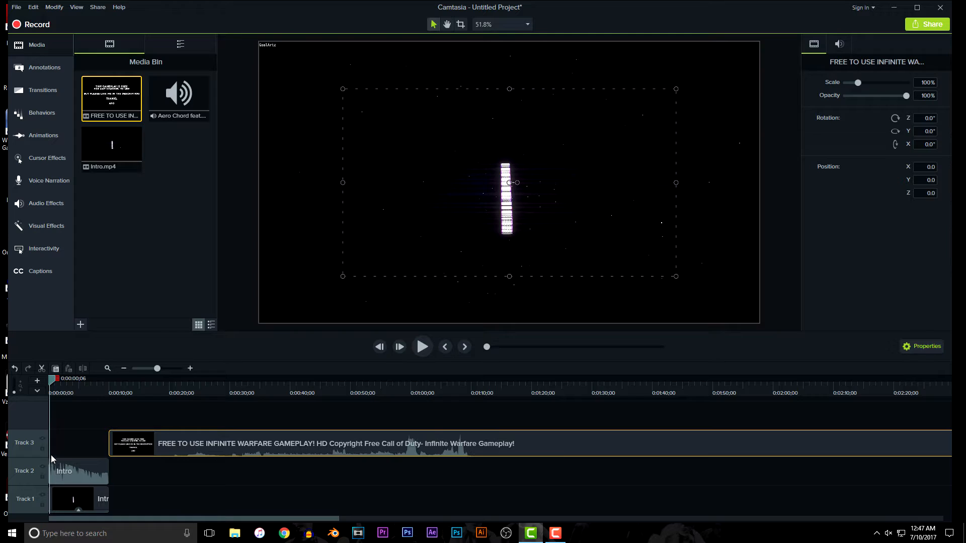
pyautogui.rightClick(164, 442)
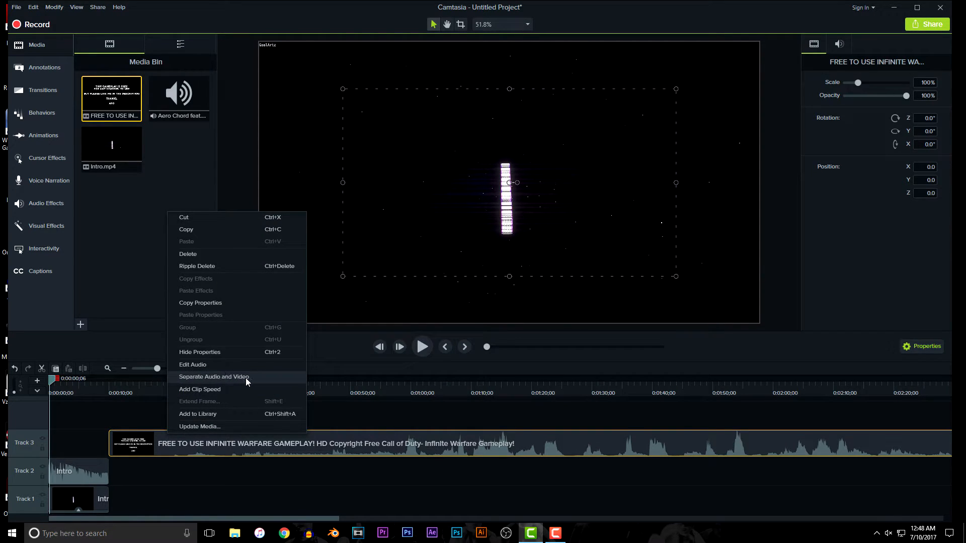
pyautogui.click(251, 377)
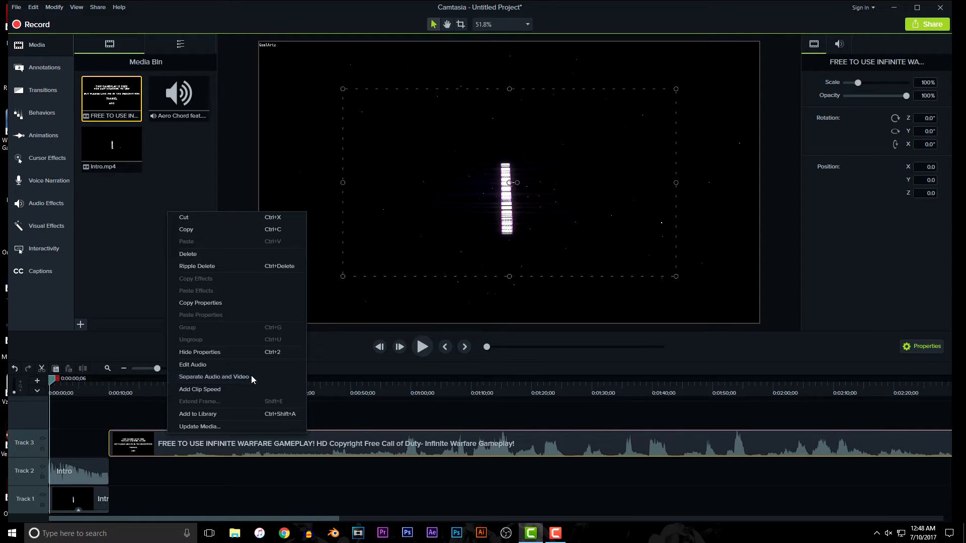
pyautogui.click(210, 415)
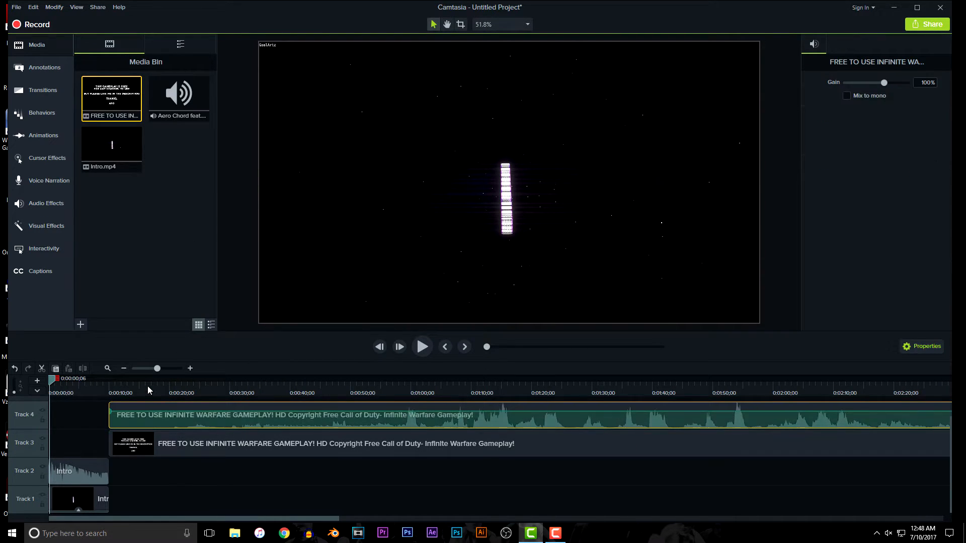
# Split the gameplay audio and video clips at about 20 seconds, at the Team Deathmatch versus screen.
pyautogui.click(147, 388)
pyautogui.moveTo(153, 382); pyautogui.dragTo(176, 392)
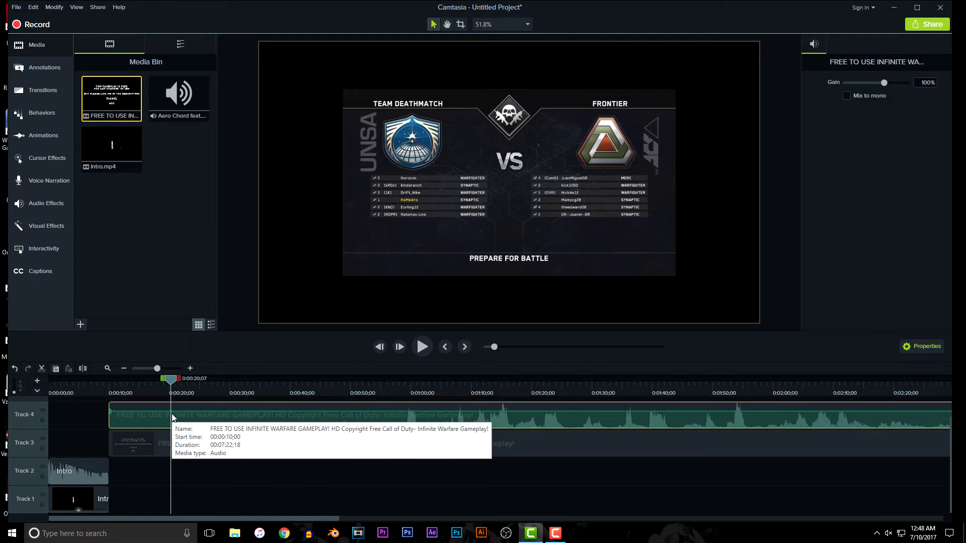
pyautogui.press('s')
pyautogui.moveTo(168, 382)
pyautogui.mouseDown()
pyautogui.moveTo(154, 380)
pyautogui.moveTo(179, 382)
pyautogui.moveTo(171, 378)
pyautogui.mouseUp()
pyautogui.click(158, 446)
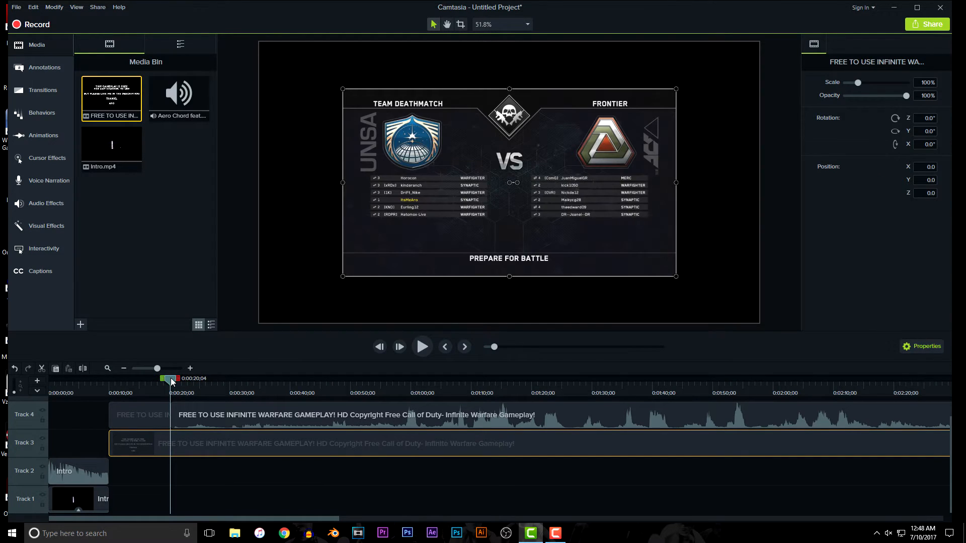
pyautogui.press('s')
# Delete the gameplay audio and video segments before the split at about 20 seconds.
pyautogui.click(150, 446)
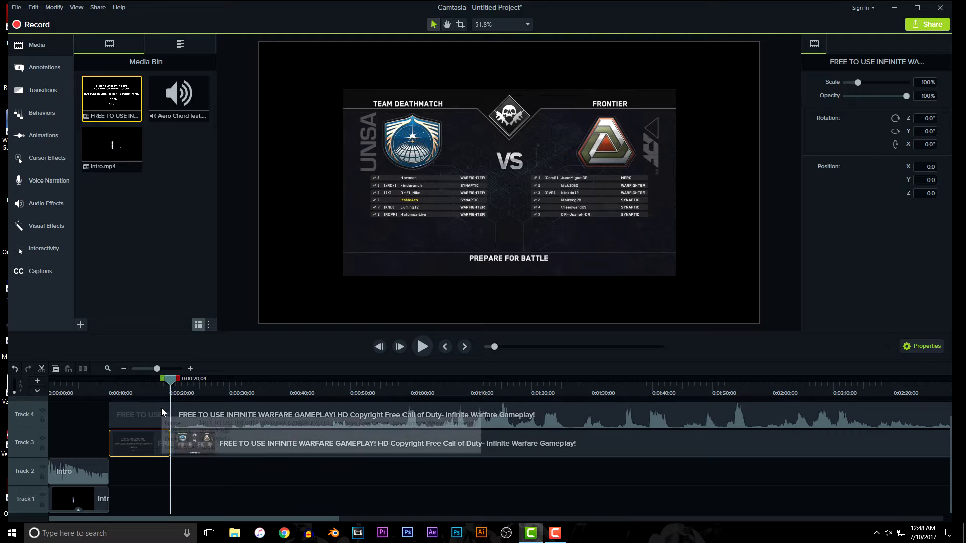
pyautogui.click(161, 408)
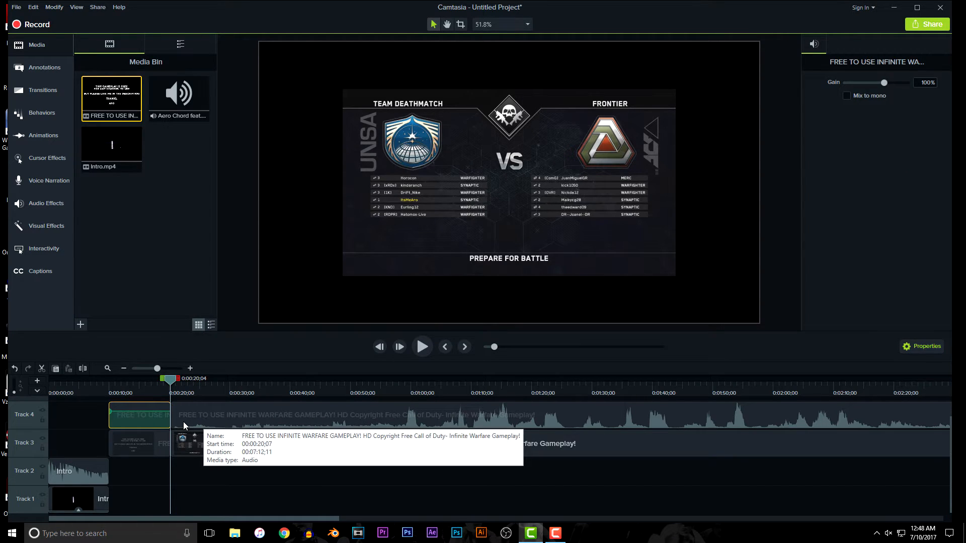
pyautogui.press('Delete')
pyautogui.click(143, 440)
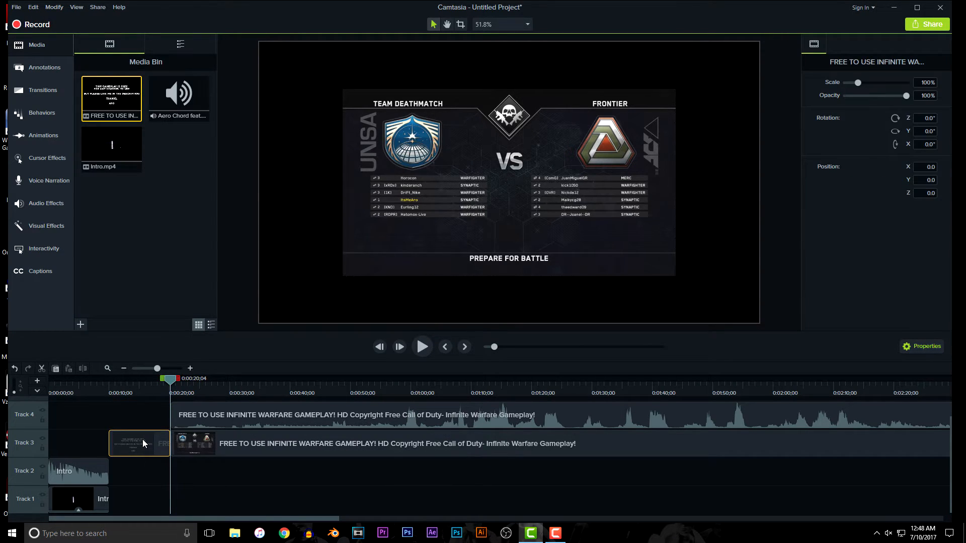
pyautogui.press('Delete')
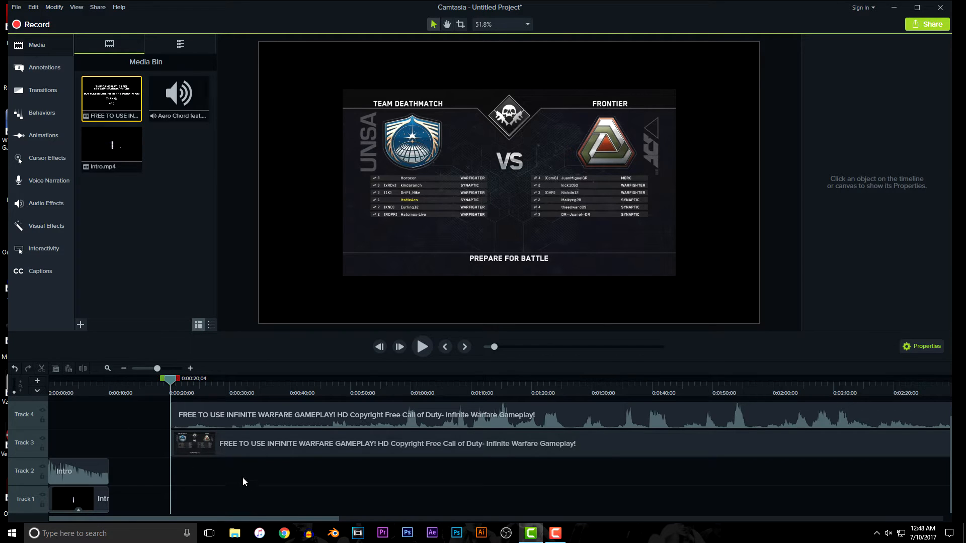
# Move the remaining gameplay audio and video clips together so they start at 10 seconds, right after the Intro.
pyautogui.click(201, 448)
pyautogui.keyDown('ctrl'); pyautogui.click(196, 415); pyautogui.keyUp('ctrl')
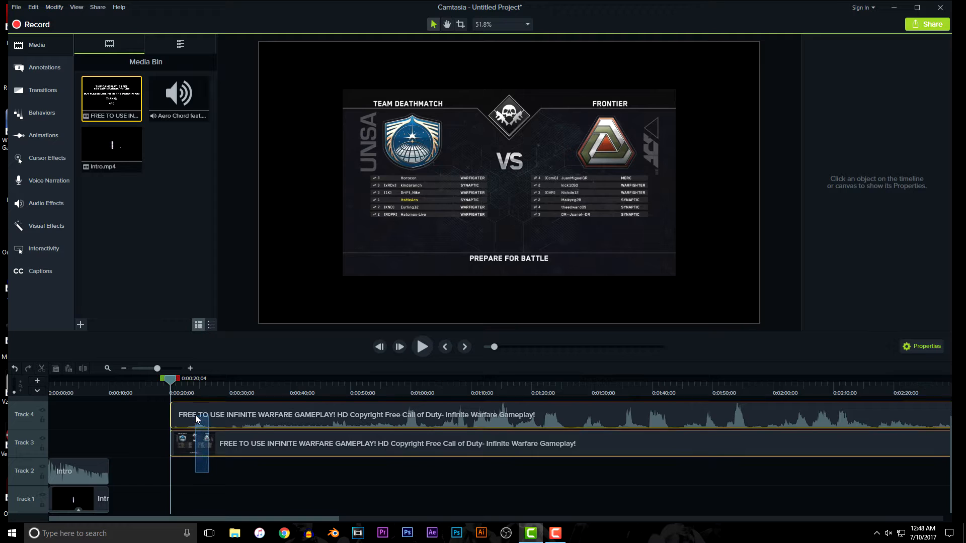
pyautogui.moveTo(195, 415); pyautogui.dragTo(135, 410)
pyautogui.click(151, 471)
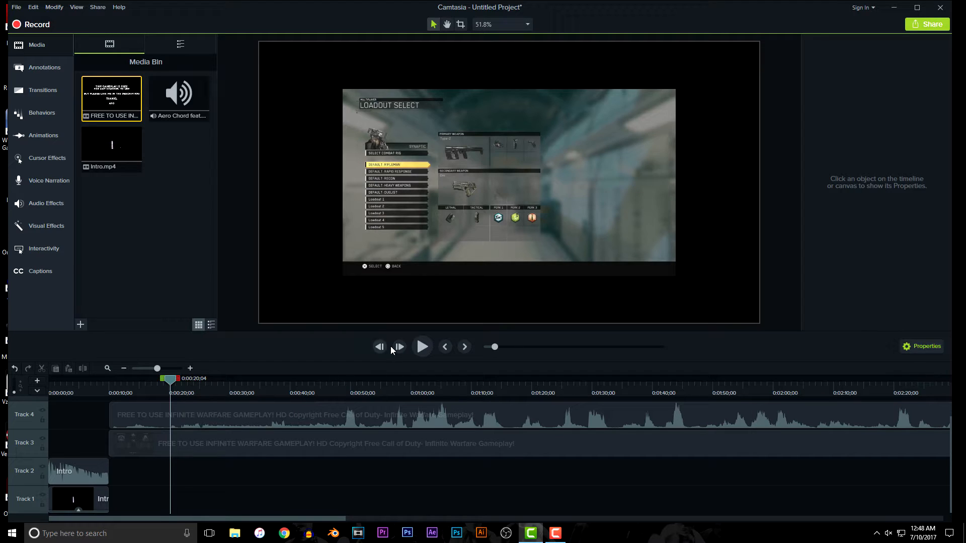
# Review the properties of the gameplay video clip and of the Intro audio and video clips, including the Fade behavior.
pyautogui.click(426, 247)
pyautogui.click(308, 427)
pyautogui.click(301, 455)
pyautogui.click(299, 451)
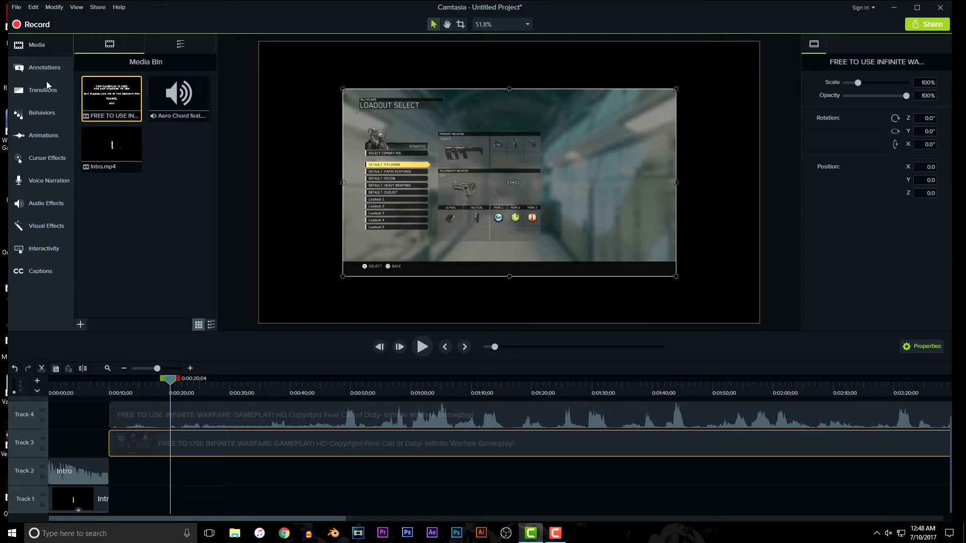
pyautogui.click(86, 476)
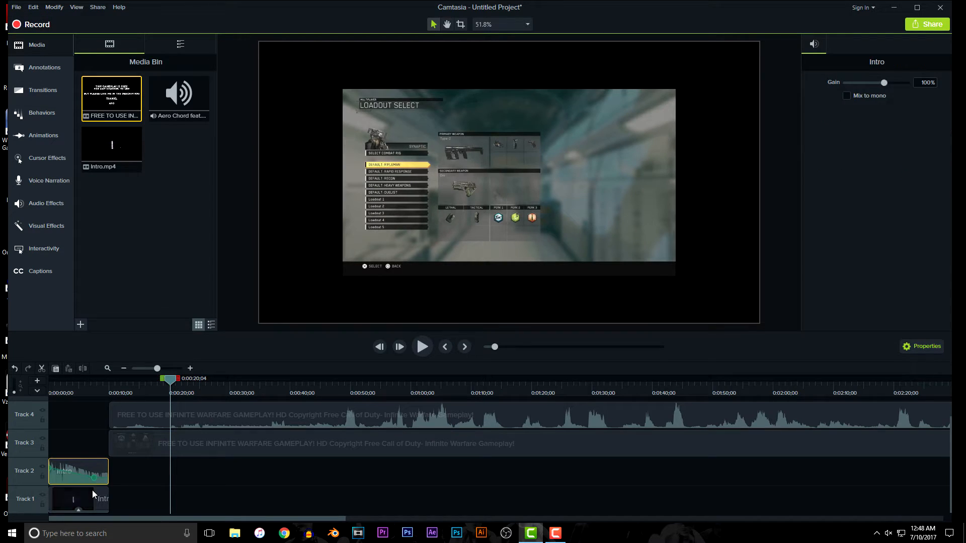
pyautogui.click(92, 494)
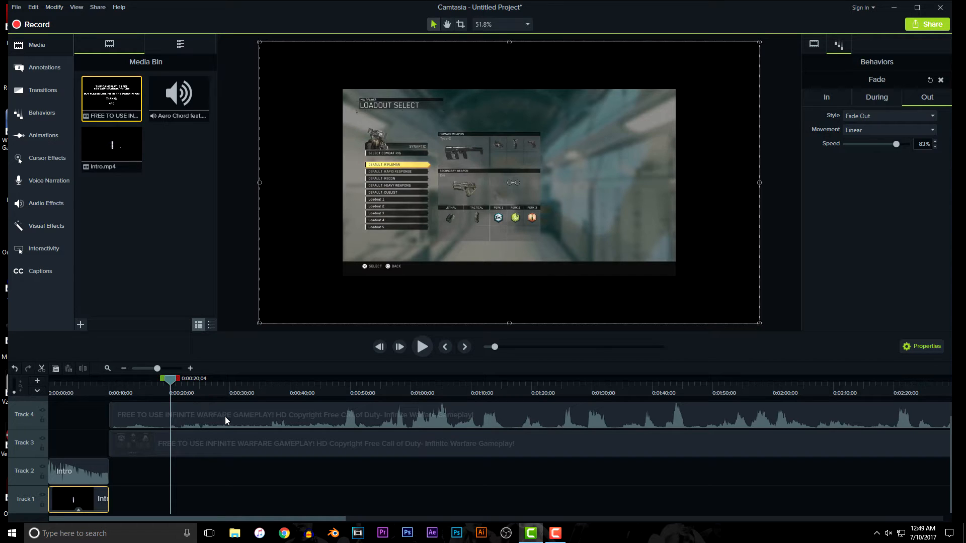
pyautogui.click(88, 470)
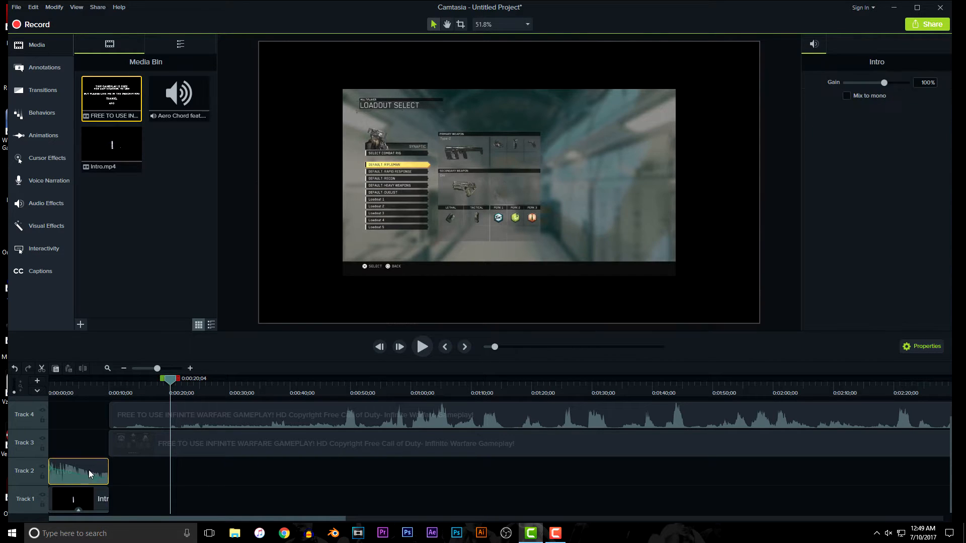
pyautogui.click(95, 498)
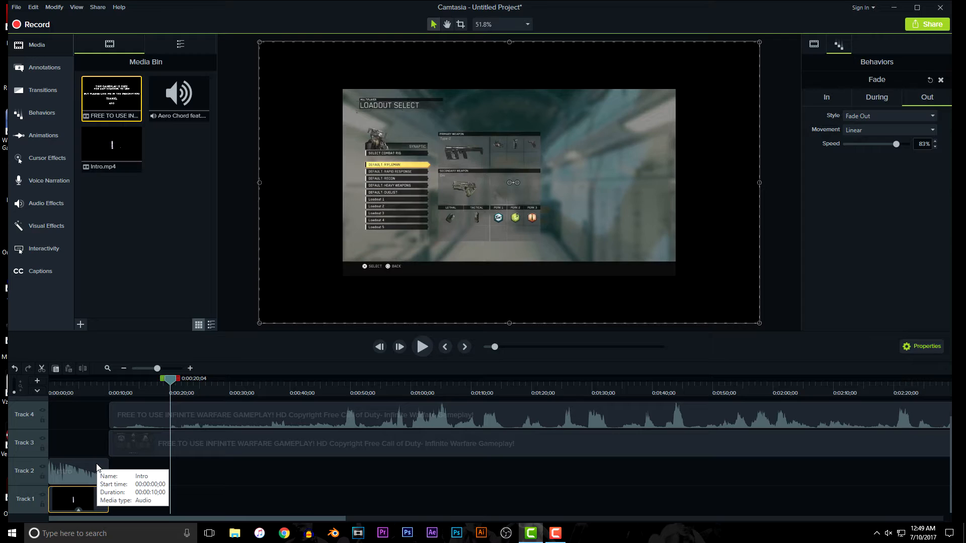
# Scale the gameplay video on Track 3 to 149.9% so that it fills the canvas.
pyautogui.click(191, 411)
pyautogui.click(219, 441)
pyautogui.click(214, 416)
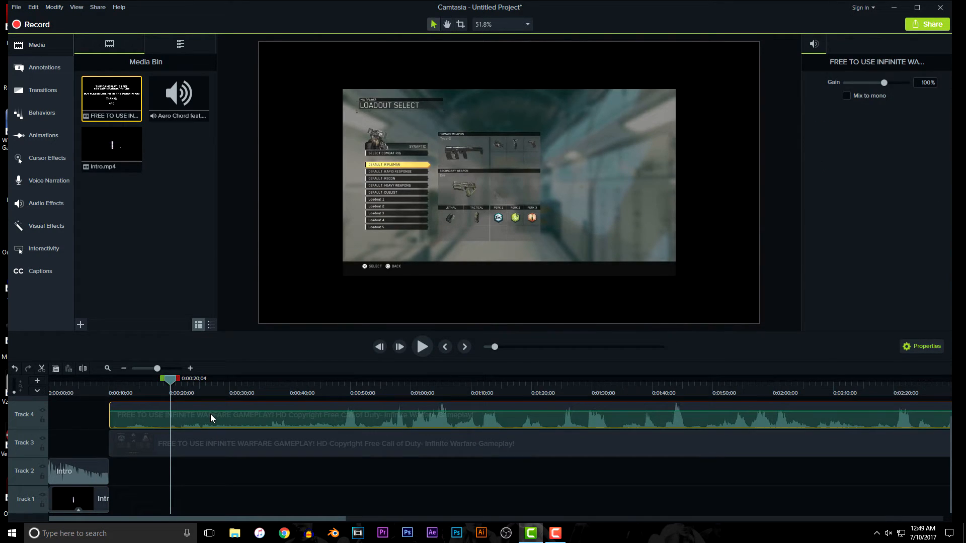
pyautogui.click(563, 245)
pyautogui.moveTo(858, 84); pyautogui.dragTo(863, 87)
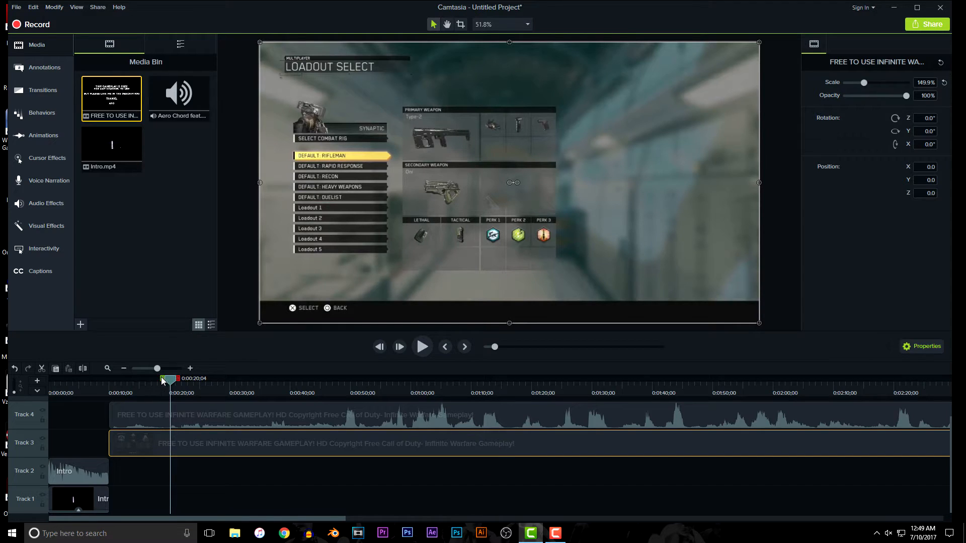
# Play back the enlarged gameplay from about 20 to 30 seconds to check its picture and sound.
pyautogui.moveTo(167, 382)
pyautogui.mouseDown()
pyautogui.moveTo(677, 393)
pyautogui.moveTo(164, 392)
pyautogui.mouseUp()
pyautogui.click(199, 417)
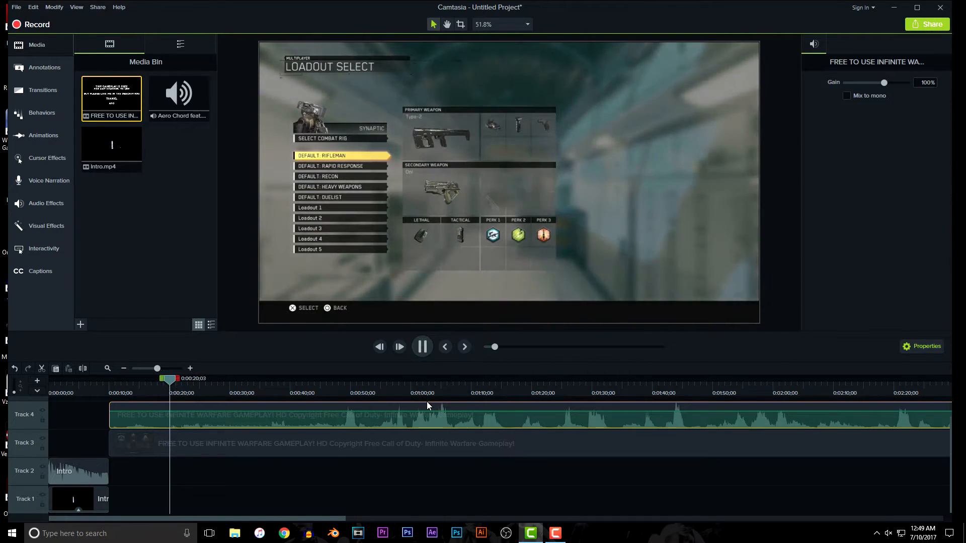
pyautogui.click(425, 348)
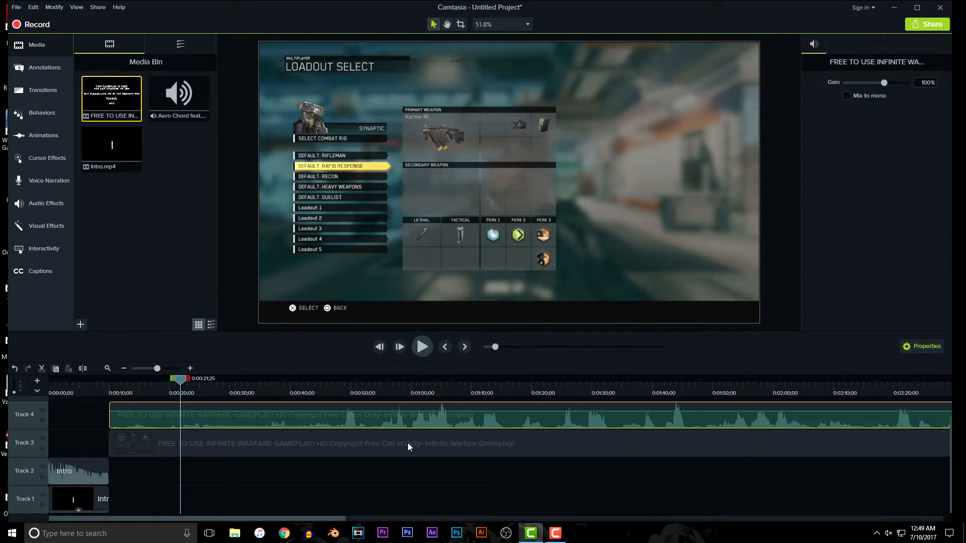
pyautogui.click(401, 437)
pyautogui.click(421, 348)
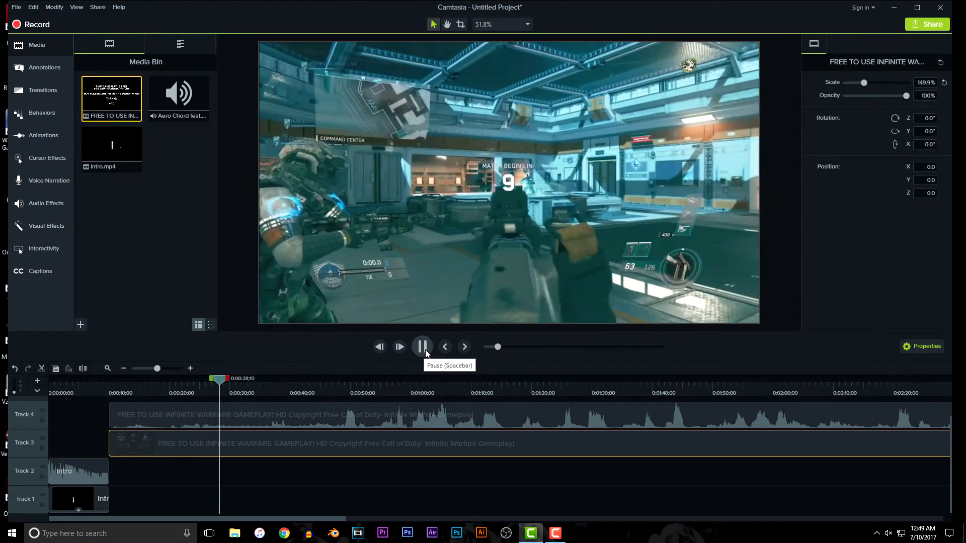
pyautogui.click(424, 348)
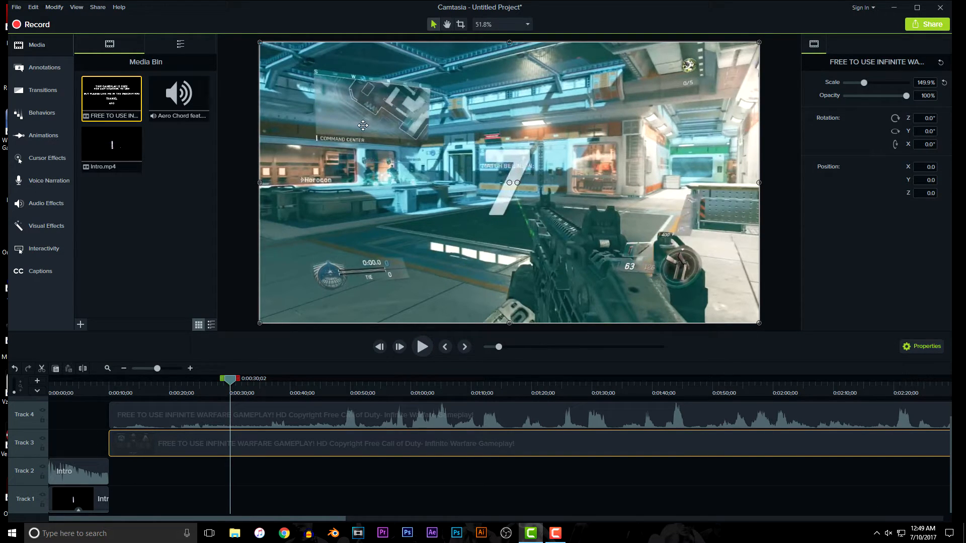
# Add the Aero Chord music to Track 5, starting at 10 seconds in line with the gameplay clips.
pyautogui.moveTo(177, 103)
pyautogui.mouseDown()
pyautogui.moveTo(157, 258)
pyautogui.moveTo(124, 373)
pyautogui.moveTo(107, 407)
pyautogui.moveTo(102, 398)
pyautogui.moveTo(123, 412)
pyautogui.moveTo(112, 412)
pyautogui.mouseUp()
pyautogui.scroll(-2, 72, 445)
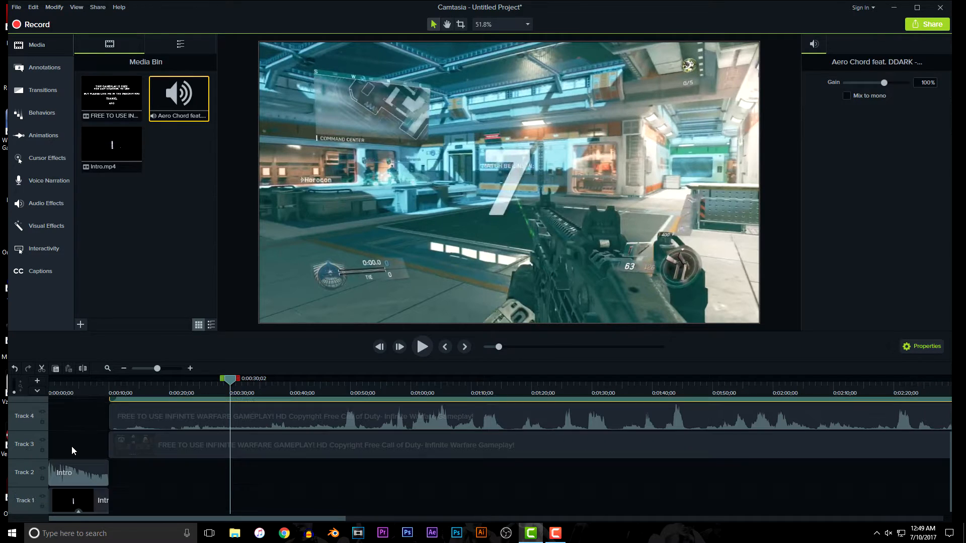
pyautogui.scroll(1, 159, 487)
pyautogui.scroll(1, 158, 487)
pyautogui.scroll(-2, 102, 468)
pyautogui.scroll(2, 145, 474)
pyautogui.scroll(-2, 144, 471)
pyautogui.scroll(2, 144, 471)
pyautogui.scroll(-2, 144, 469)
pyautogui.scroll(2, 144, 469)
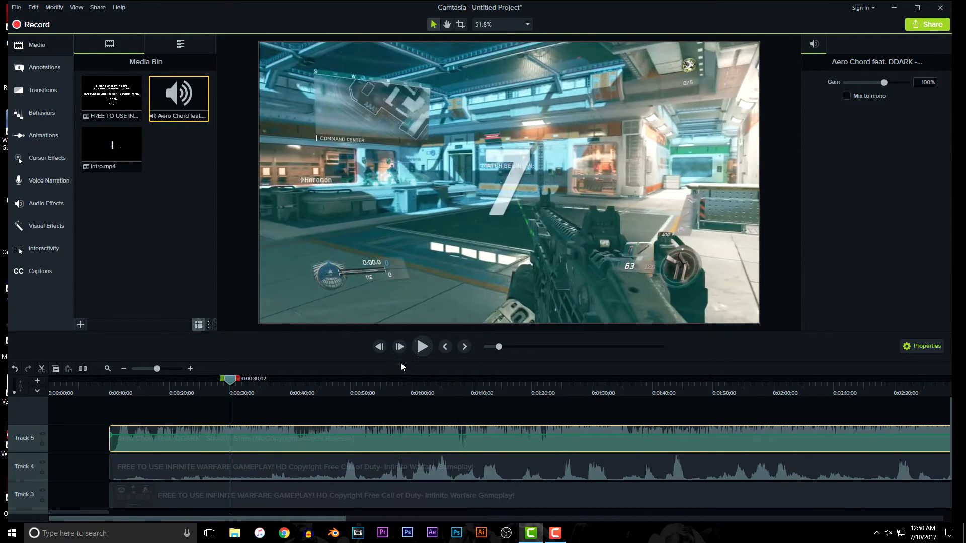
# Unmute the system sound and play the gameplay with the music from about 30 seconds, adjusting the system volume while listening.
pyautogui.press('XF86AudioMute')
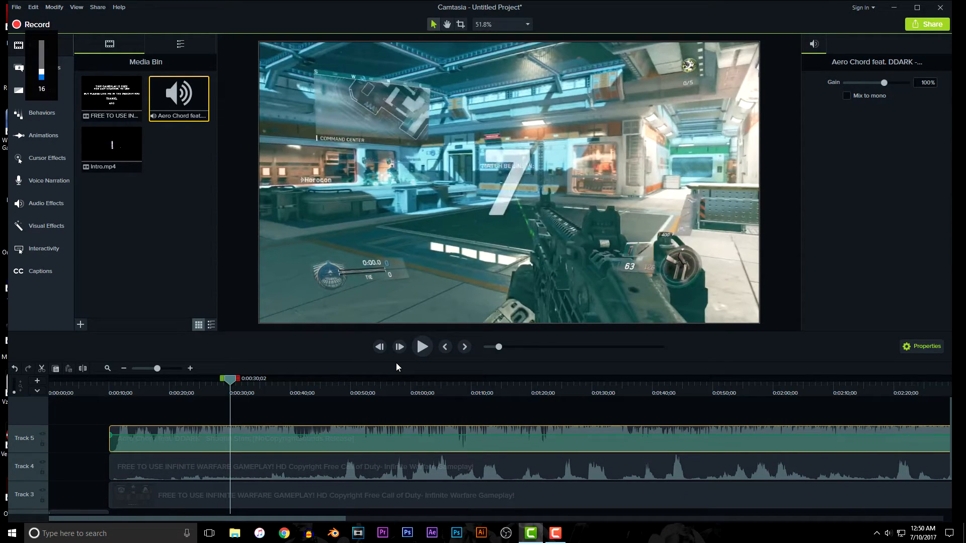
pyautogui.moveTo(319, 435); pyautogui.dragTo(324, 433)
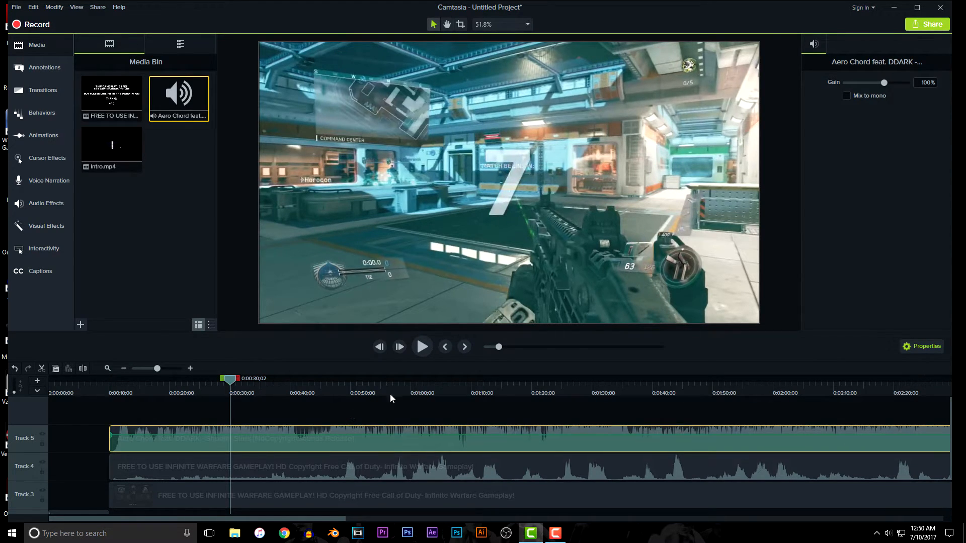
pyautogui.click(431, 348)
pyautogui.press('XF86AudioLowerVolume')
pyautogui.press('XF86AudioLowerVolume')
pyautogui.press('XF86AudioLowerVolume')
pyautogui.press('XF86AudioLowerVolume')
pyautogui.press('XF86AudioLowerVolume')
pyautogui.press('XF86AudioLowerVolume')
pyautogui.press('XF86AudioLowerVolume')
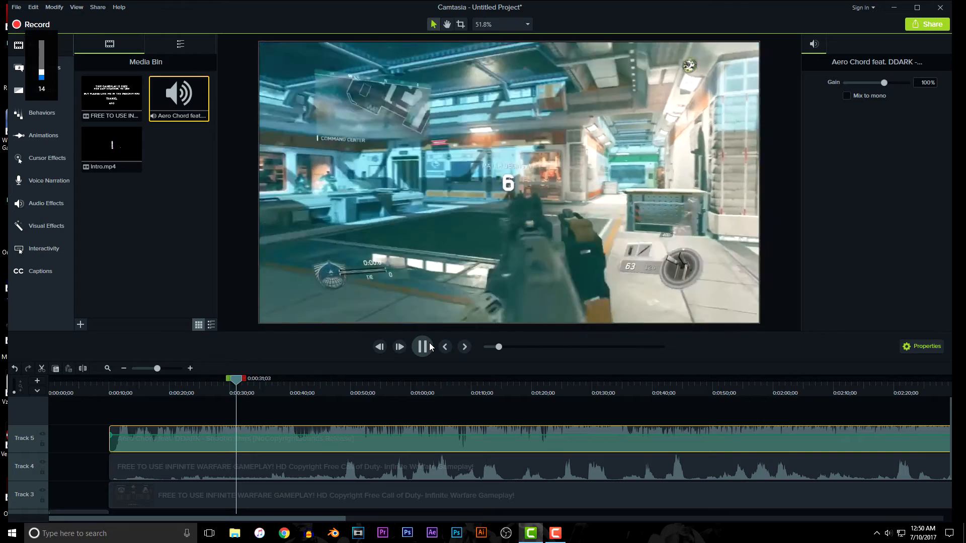
pyautogui.press('XF86AudioRaiseVolume')
pyautogui.press('XF86AudioRaiseVolume')
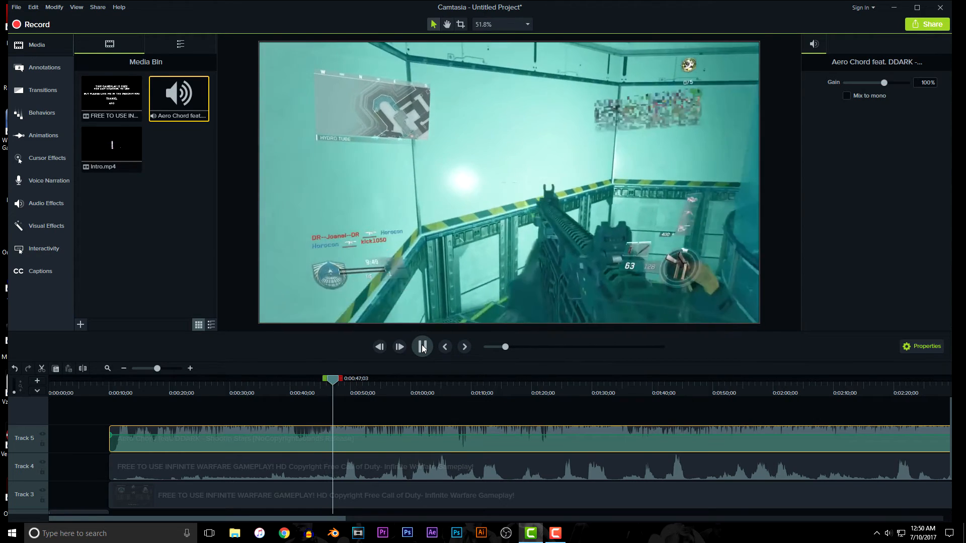
# Pause the playback and look over the music, gameplay and intro clips on Tracks 1 to 5.
pyautogui.click(423, 348)
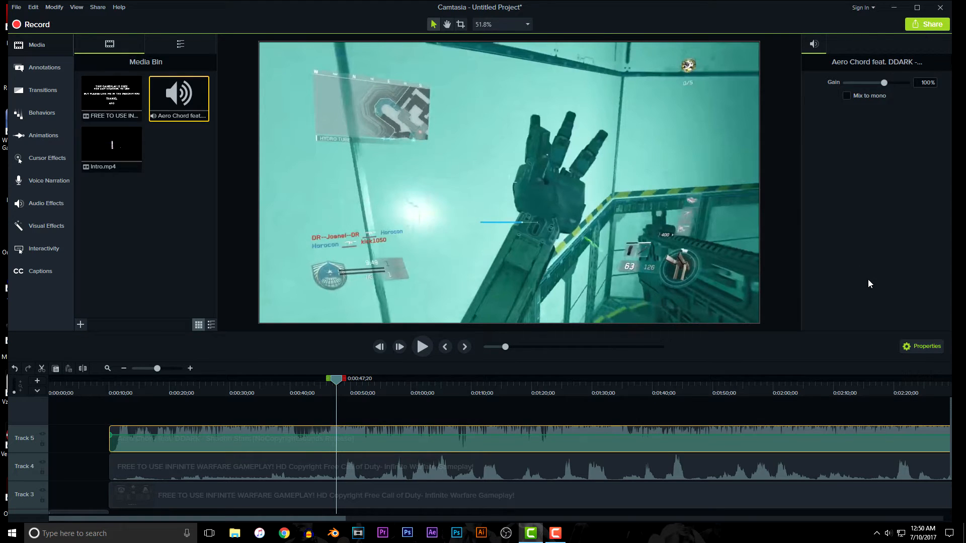
pyautogui.moveTo(317, 518); pyautogui.dragTo(173, 513)
pyautogui.scroll(-1, 543, 460)
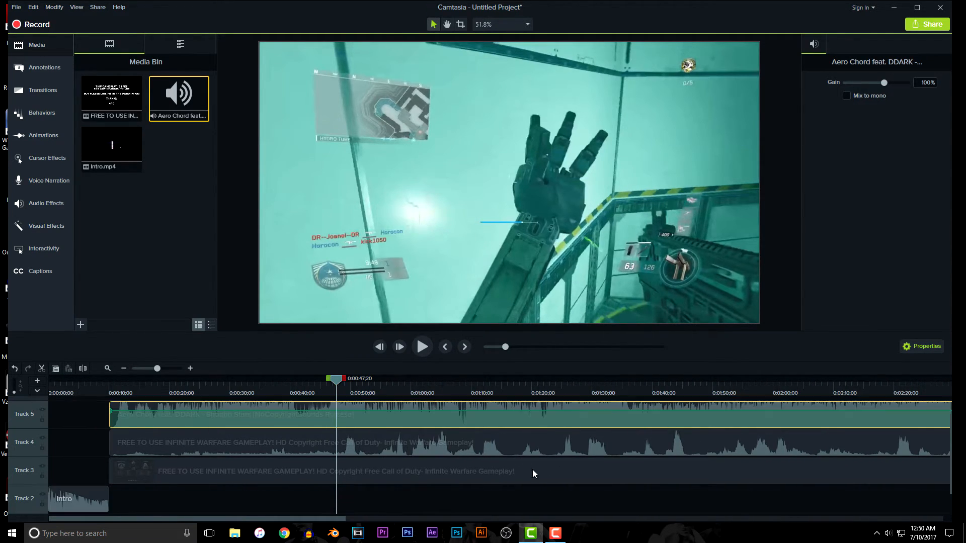
pyautogui.scroll(1, 354, 477)
pyautogui.scroll(-2, 352, 487)
pyautogui.click(311, 443)
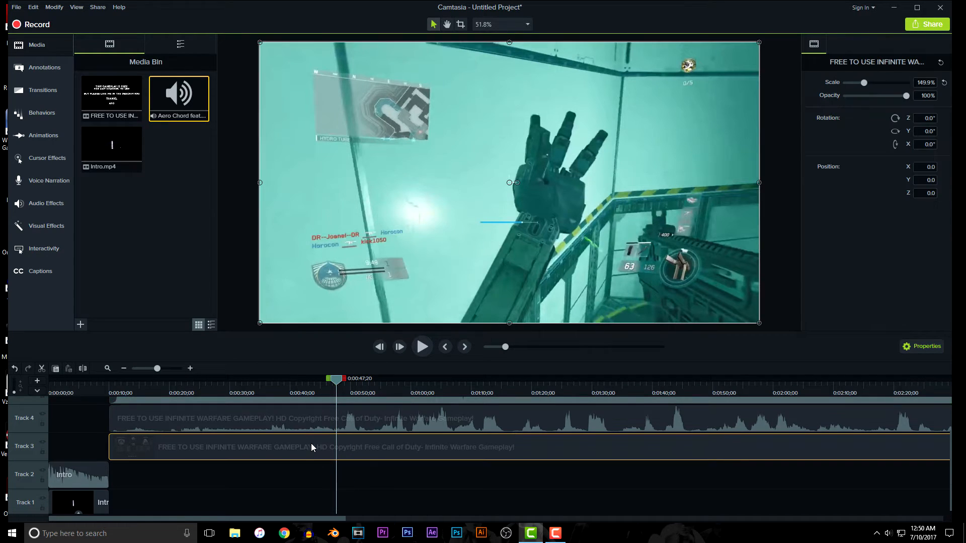
pyautogui.click(242, 419)
pyautogui.click(95, 493)
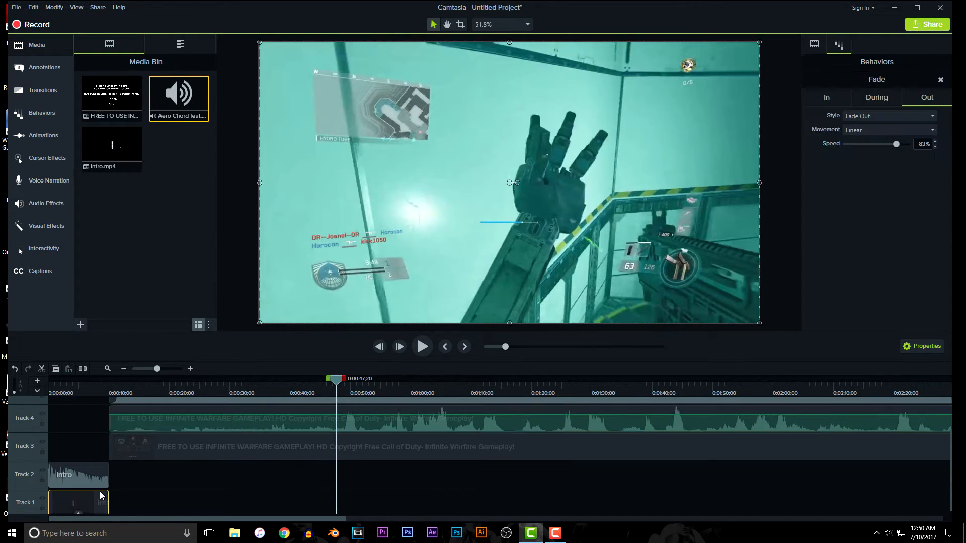
pyautogui.click(91, 466)
pyautogui.click(202, 453)
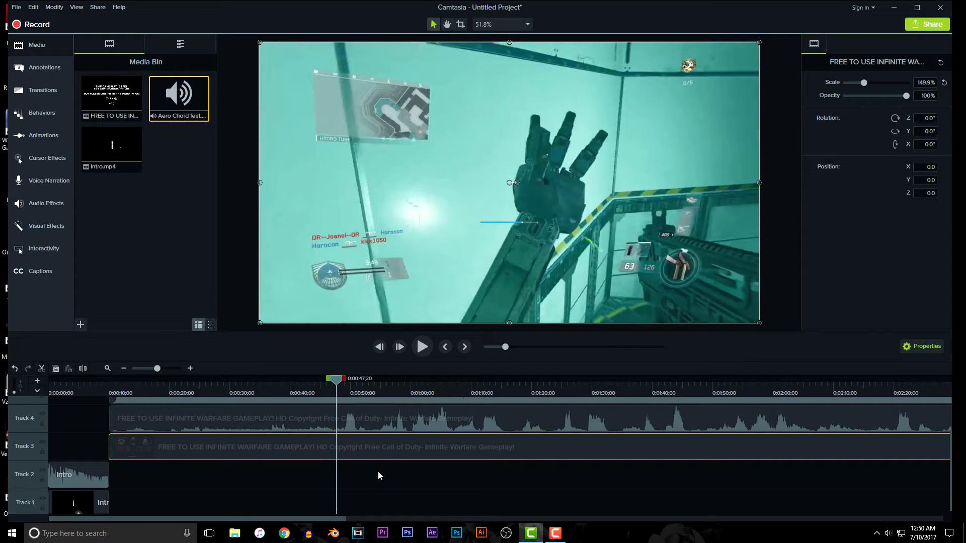
pyautogui.scroll(1, 379, 471)
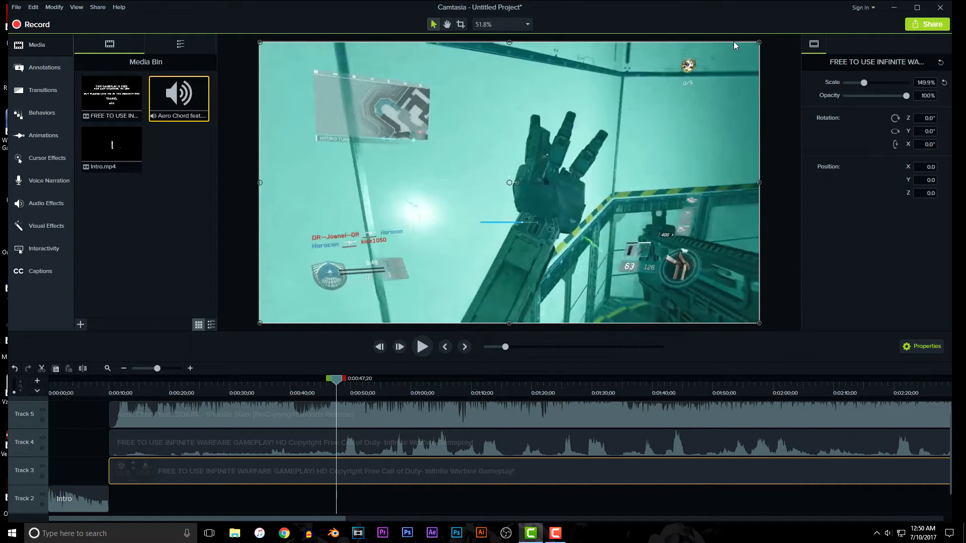
pyautogui.click(172, 280)
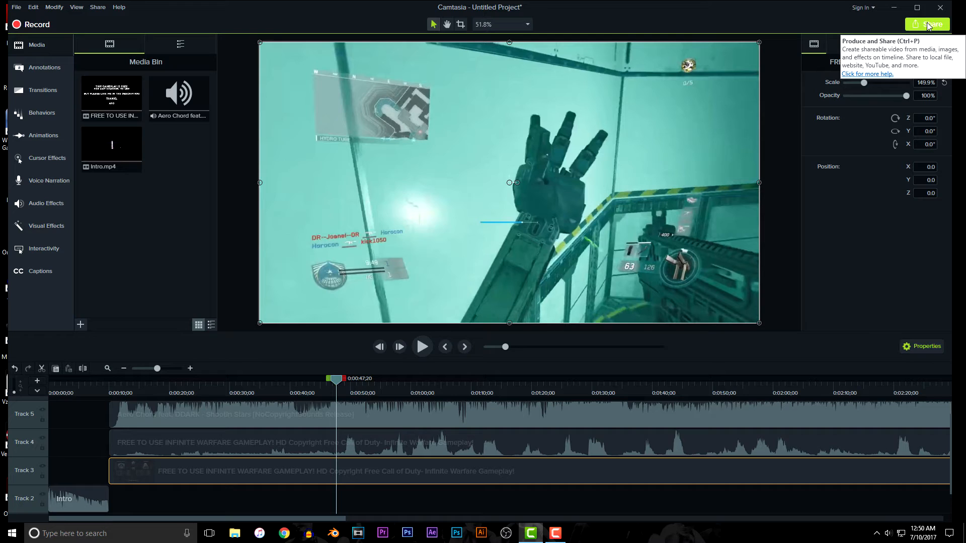
pyautogui.click(18, 8)
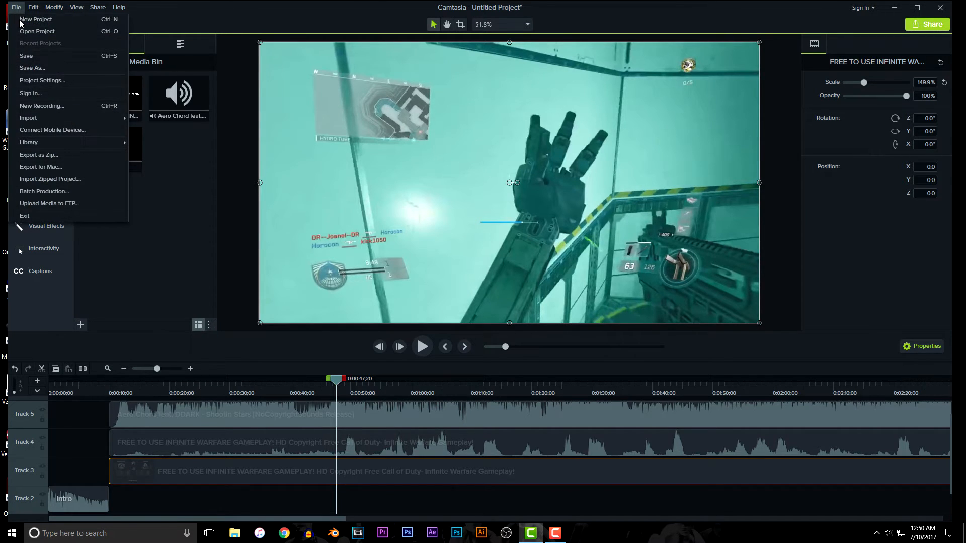
pyautogui.moveTo(53, 120)
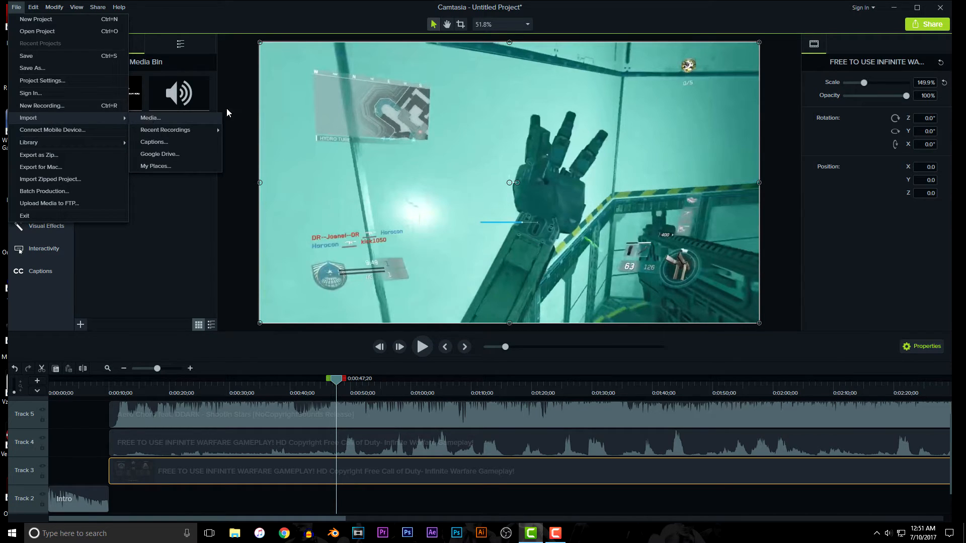
pyautogui.click(806, 19)
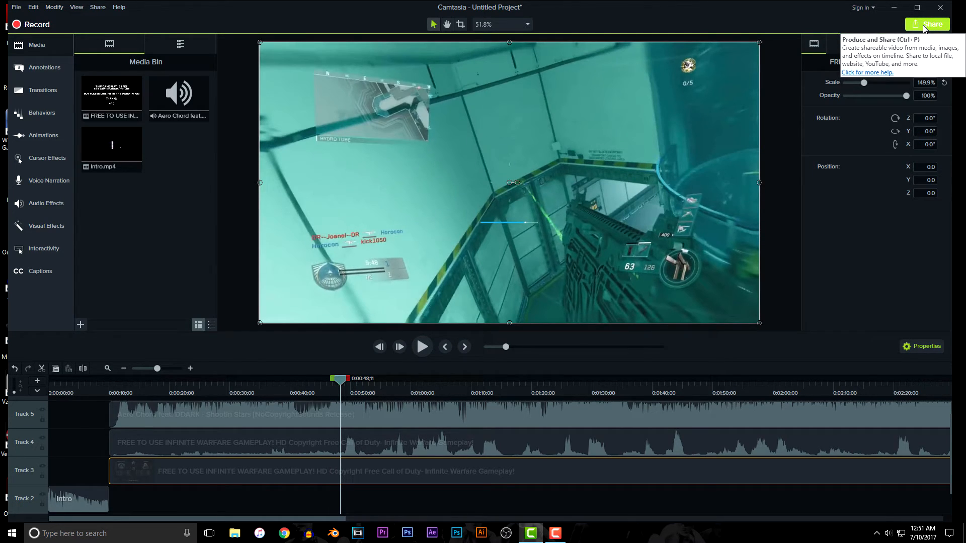
# Start a new custom production in the MP4 - Smart Player (HTML5) format and continue to its player options.
pyautogui.click(923, 25)
pyautogui.moveTo(914, 166)
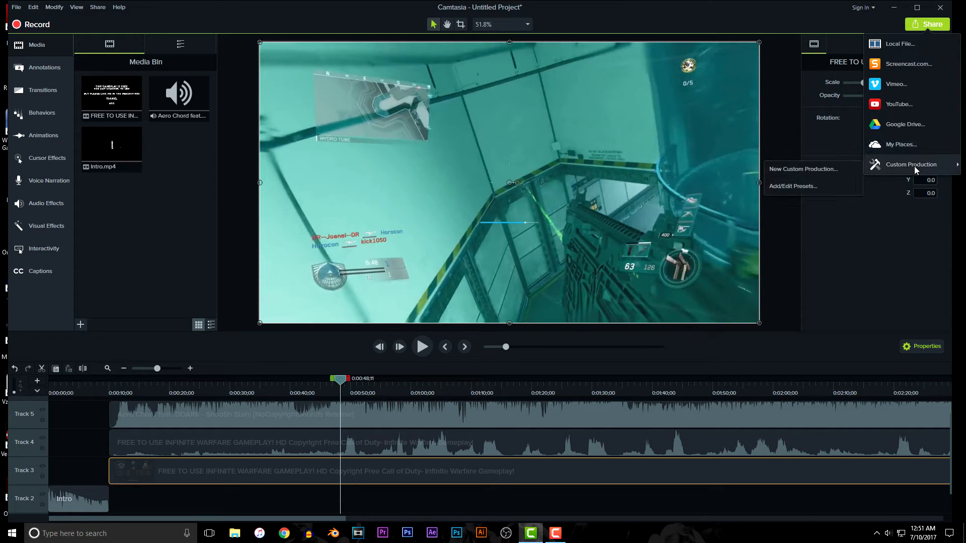
pyautogui.click(811, 170)
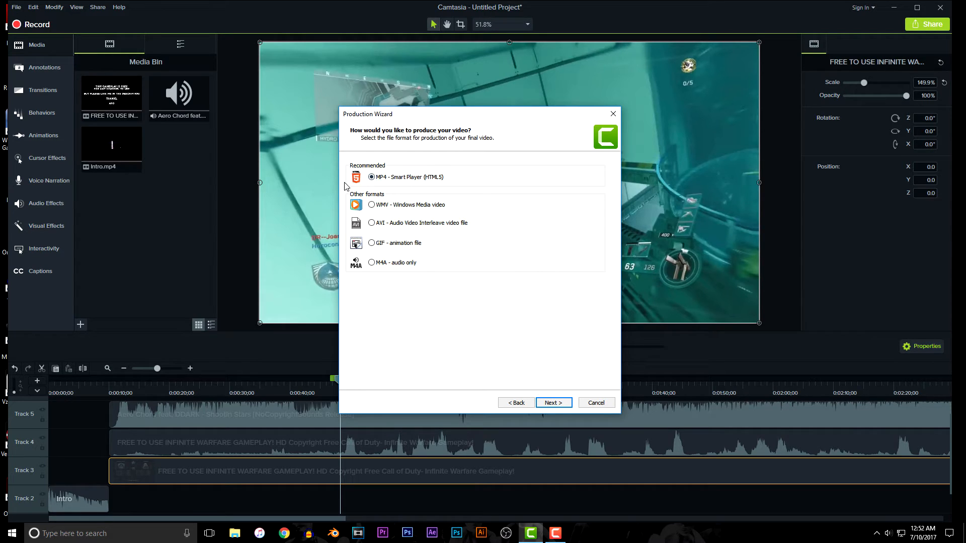
pyautogui.click(555, 403)
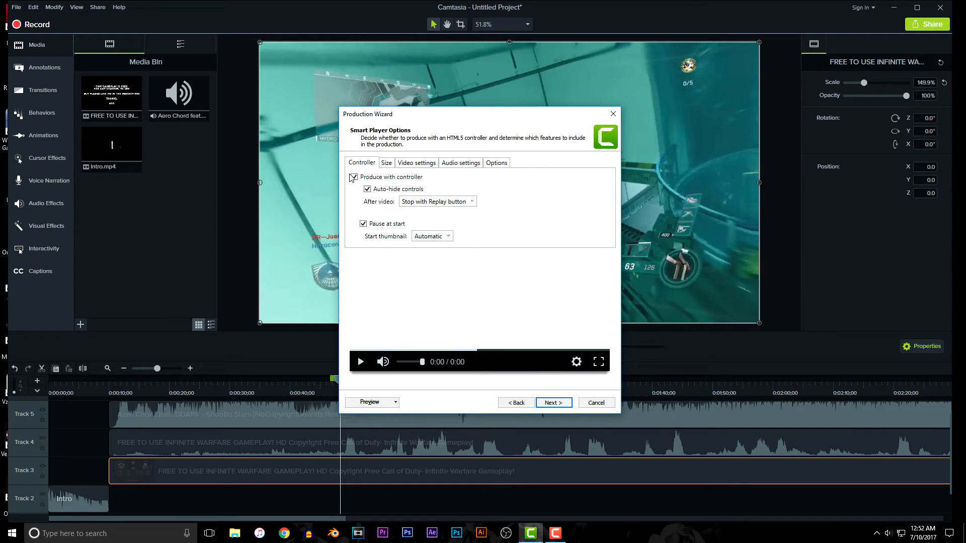
# Set the embed size to 1920 by 1080 with its aspect ratio lock turned off.
pyautogui.click(390, 164)
pyautogui.doubleClick(397, 193)
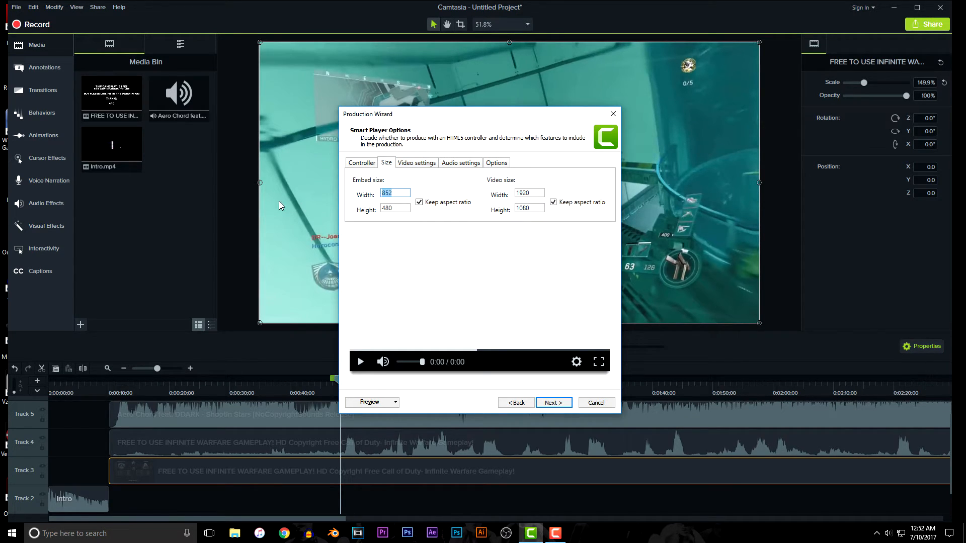
pyautogui.write('1920')
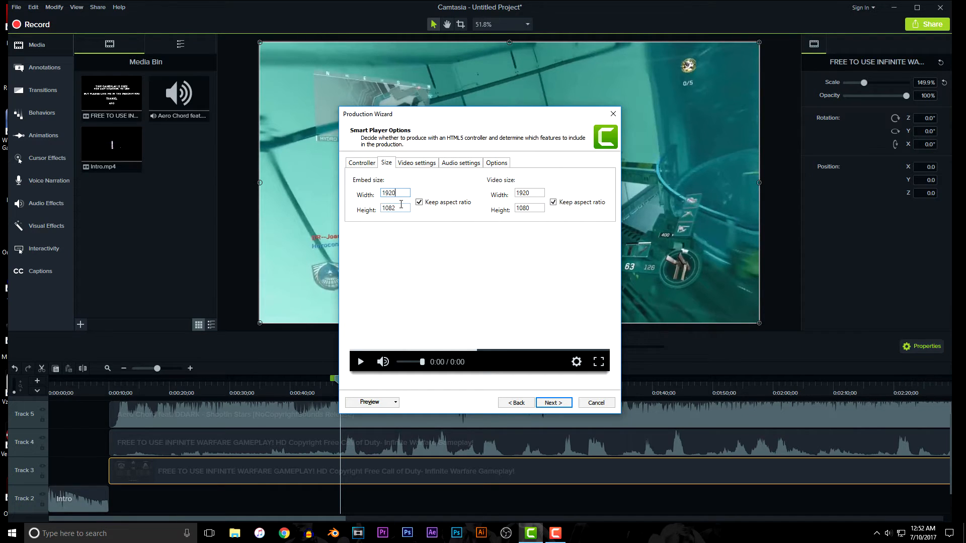
pyautogui.doubleClick(402, 204)
pyautogui.write('10')
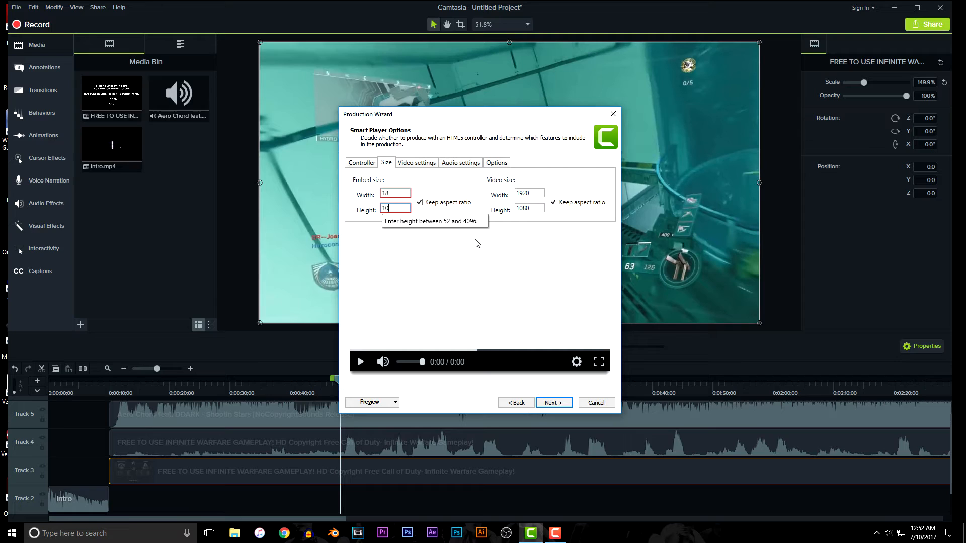
pyautogui.click(419, 202)
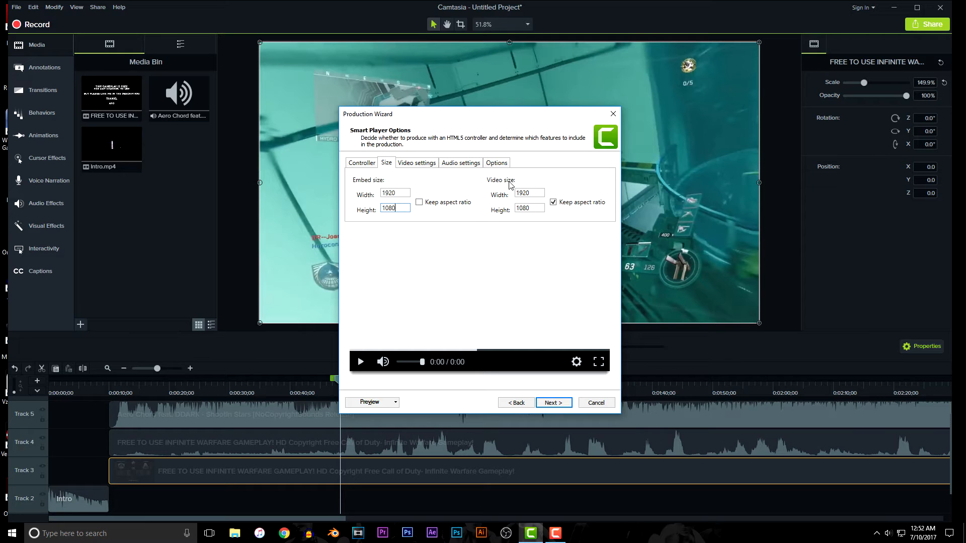
# Try a frame rate of 60 in the production's video settings, and set it back to 30.
pyautogui.click(406, 164)
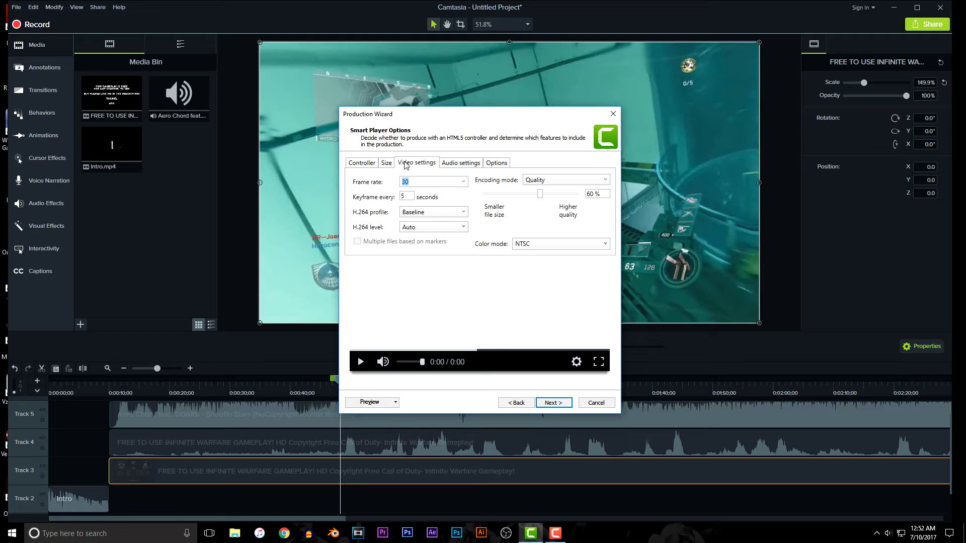
pyautogui.doubleClick(438, 183)
pyautogui.write('60')
pyautogui.moveTo(438, 184); pyautogui.dragTo(388, 190)
pyautogui.write('30')
# Set the encoding mode to Bitrate at the maximum value of 20000, keeping the NTSC color mode.
pyautogui.click(533, 180)
pyautogui.click(525, 224)
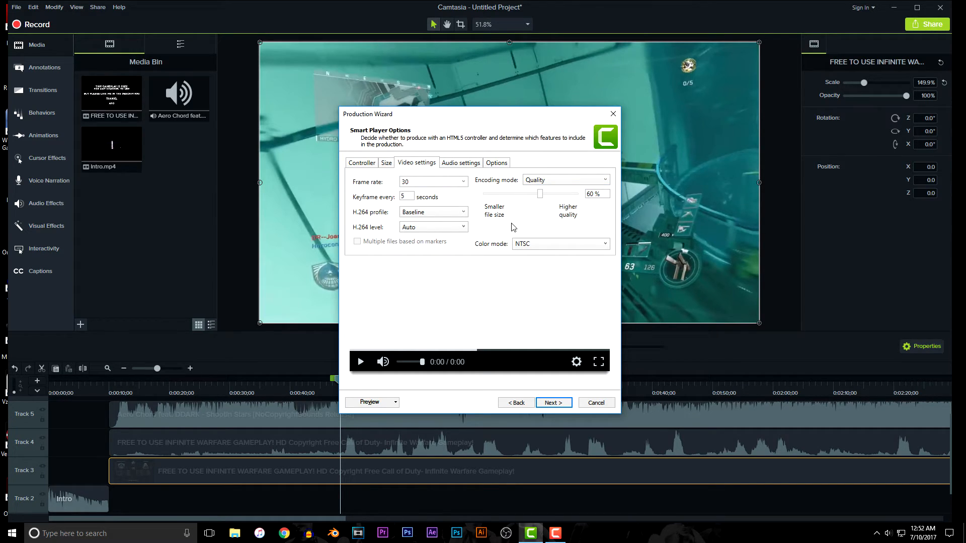
pyautogui.click(549, 181)
pyautogui.click(541, 201)
pyautogui.moveTo(487, 197); pyautogui.dragTo(583, 208)
pyautogui.click(552, 246)
pyautogui.click(432, 308)
pyautogui.click(530, 245)
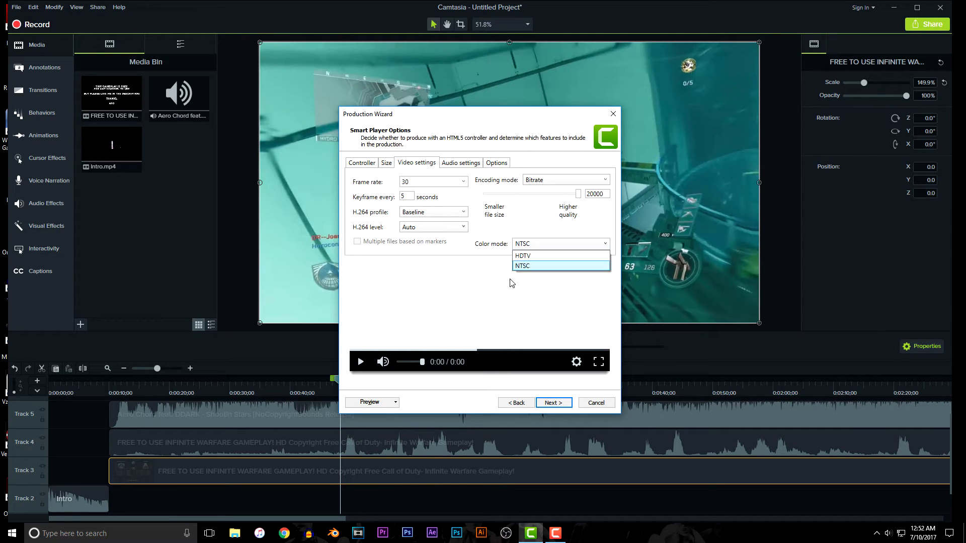
pyautogui.click(445, 289)
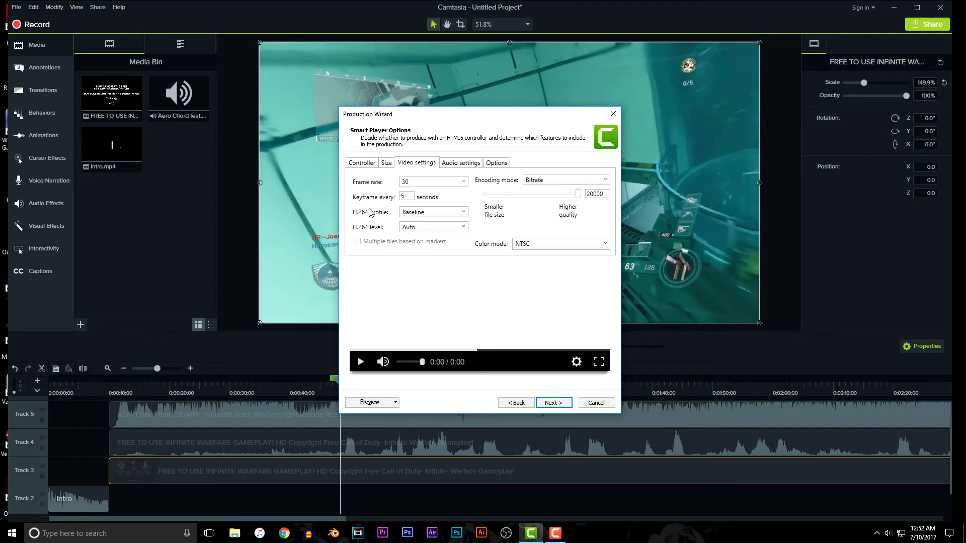
# Set the audio bit rate to 320 kbps and continue to the general video options.
pyautogui.click(468, 164)
pyautogui.click(416, 192)
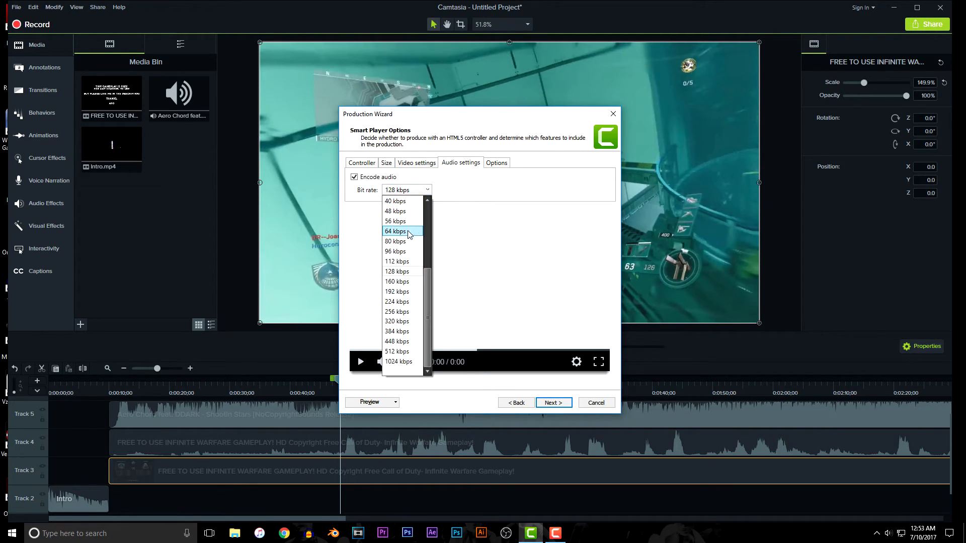
pyautogui.click(409, 322)
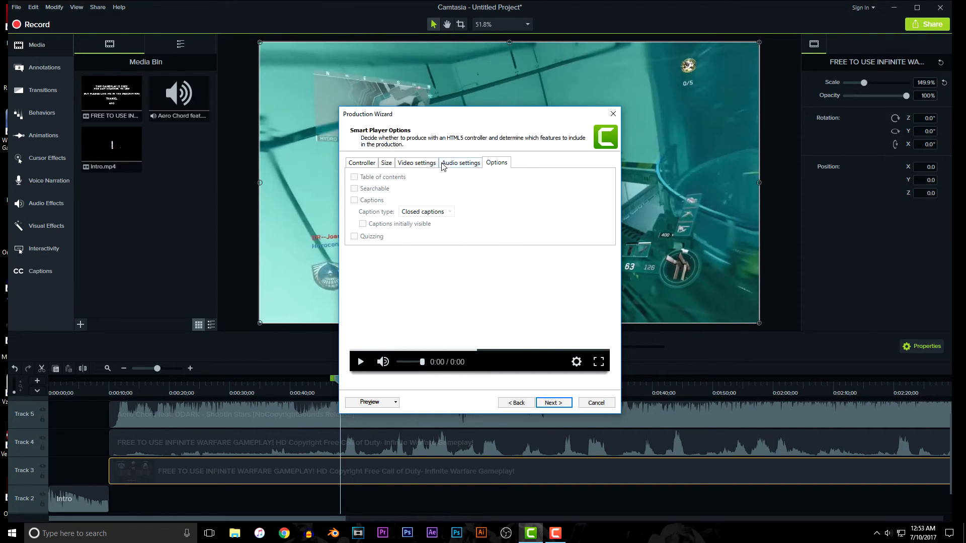
pyautogui.click(553, 403)
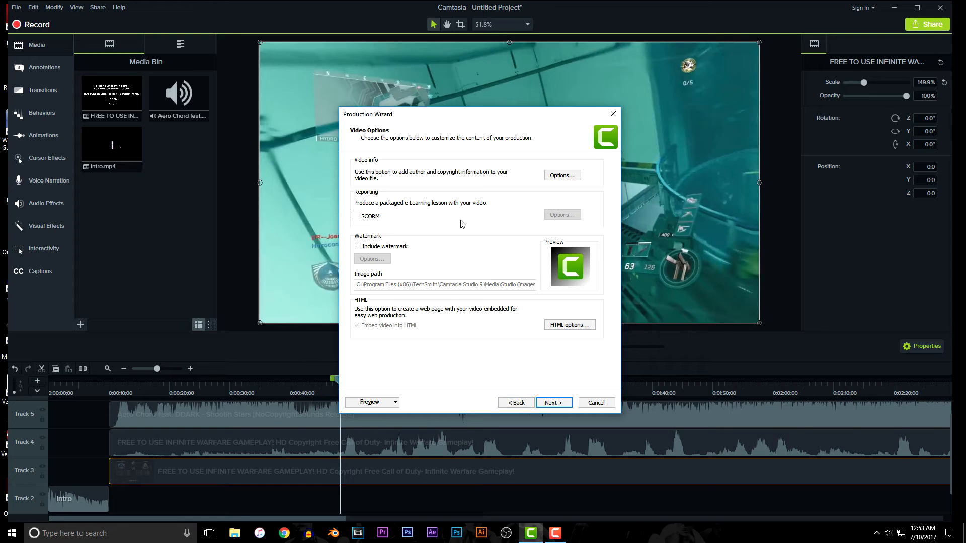
# Leave the watermark excluded from the production and continue to the output file settings.
pyautogui.click(357, 247)
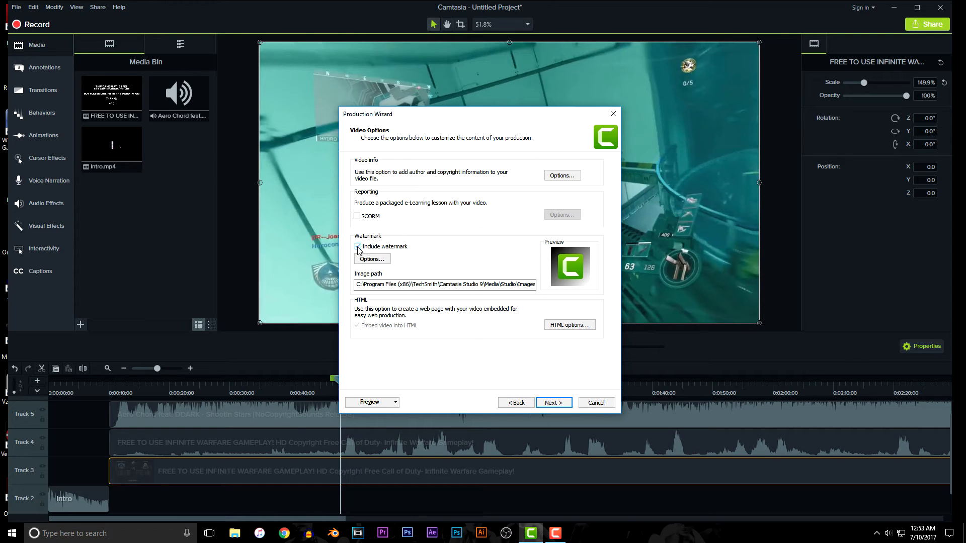
pyautogui.click(359, 248)
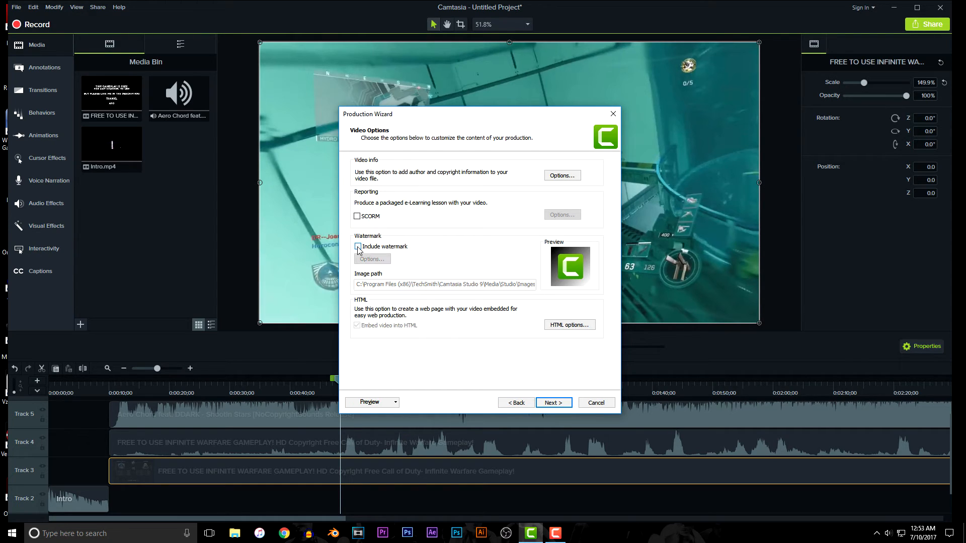
pyautogui.click(561, 405)
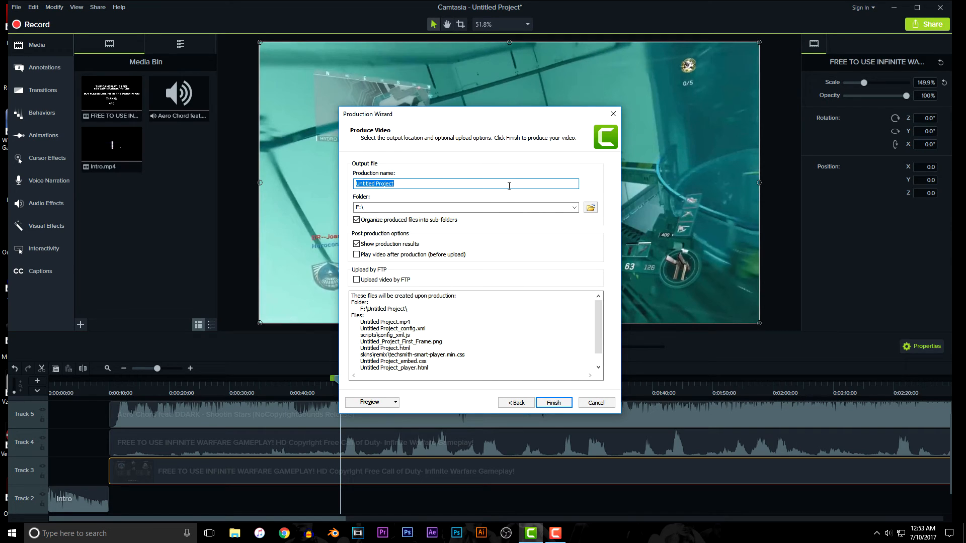
# Name the production "Camtasia Studio 9 Project".
pyautogui.write('Cmtasia')
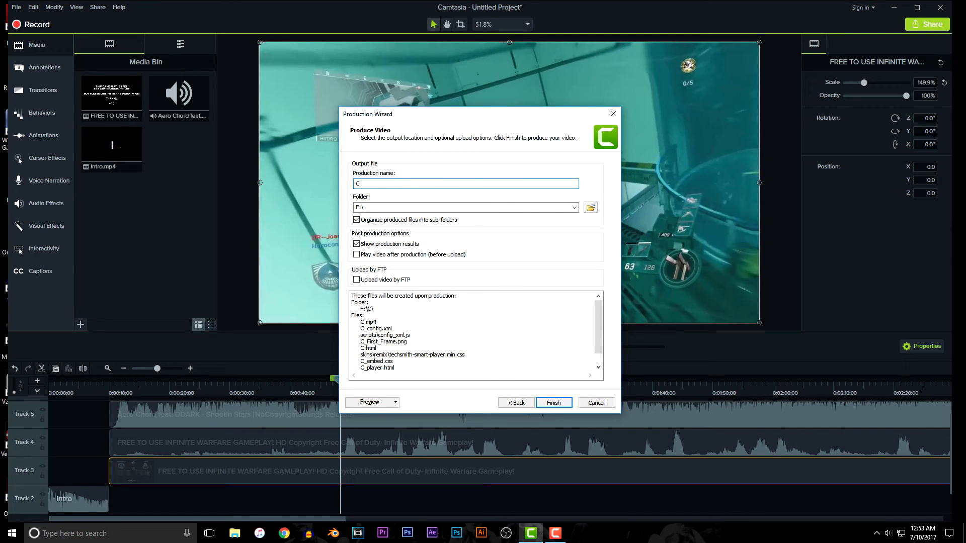
pyautogui.press('BackSpace')
pyautogui.press('BackSpace')
pyautogui.press('BackSpace')
pyautogui.press('BackSpace')
pyautogui.press('BackSpace')
pyautogui.press('BackSpace')
pyautogui.press('BackSpace')
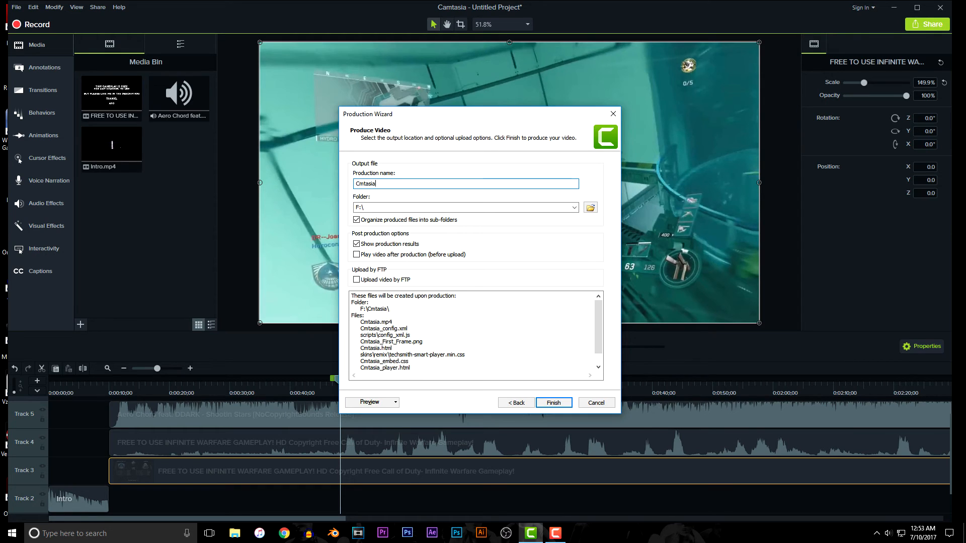
pyautogui.write('amtasia Studio 9 ')
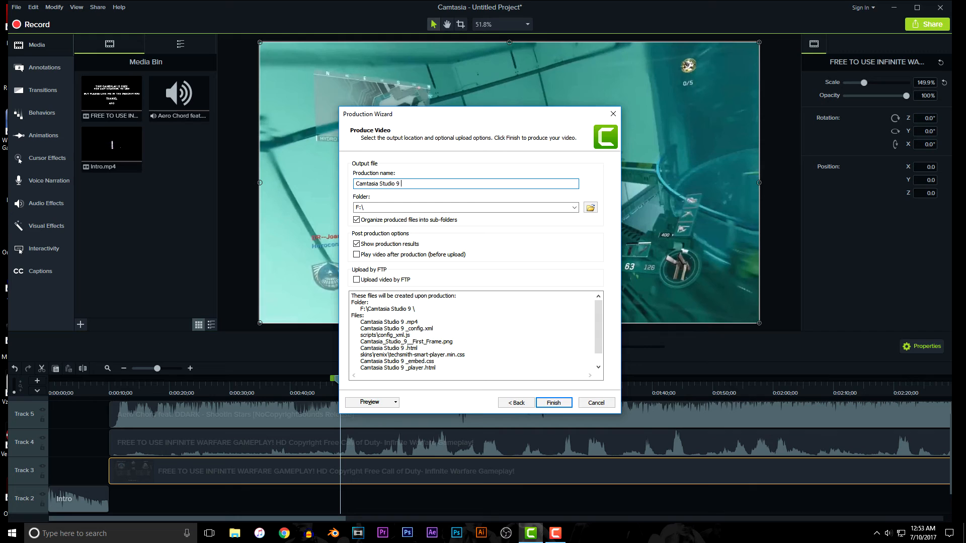
pyautogui.write('Project')
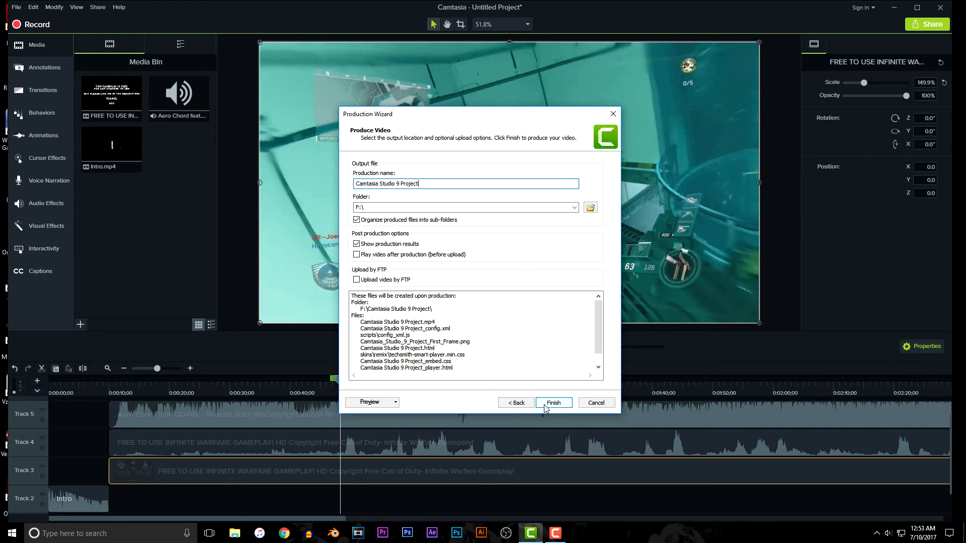
pyautogui.click(592, 208)
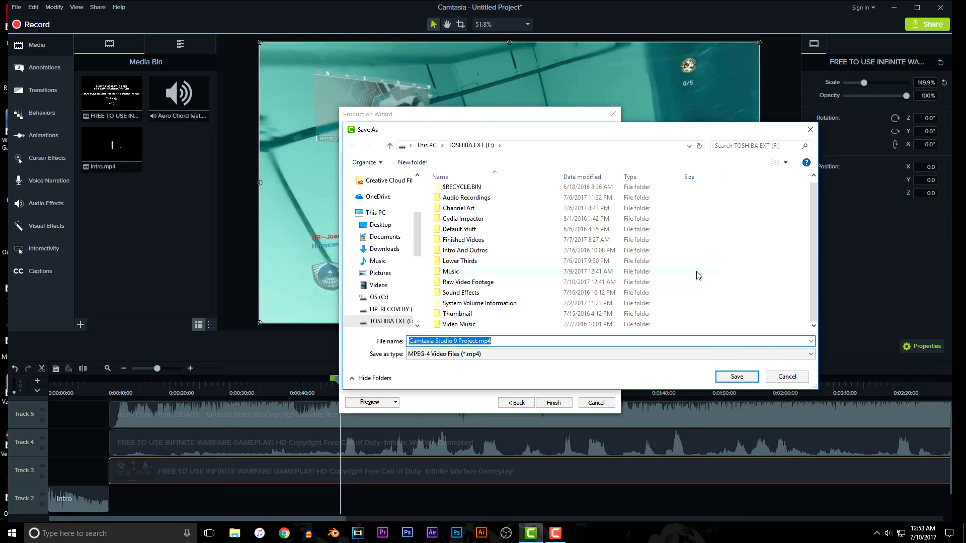
pyautogui.click(749, 267)
pyautogui.scroll(1, 659, 300)
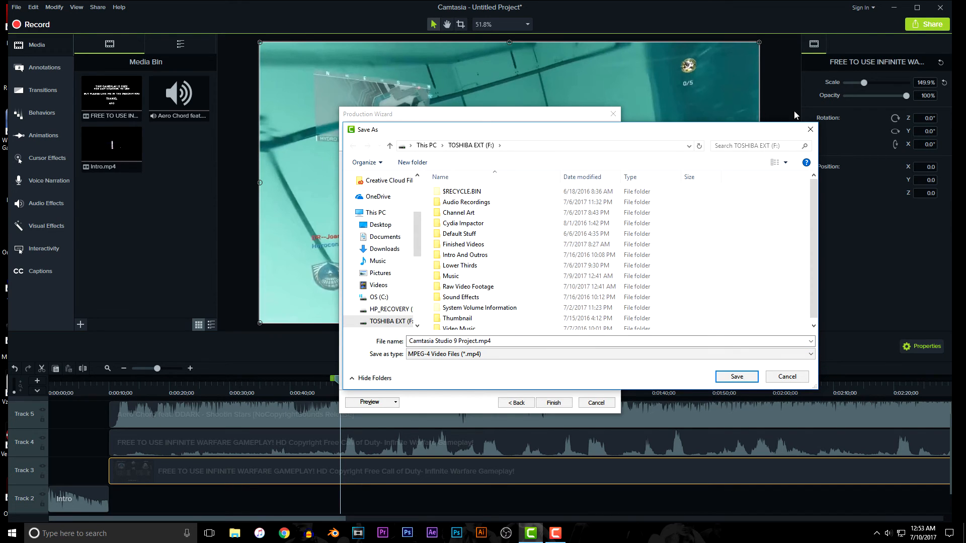
pyautogui.click(810, 129)
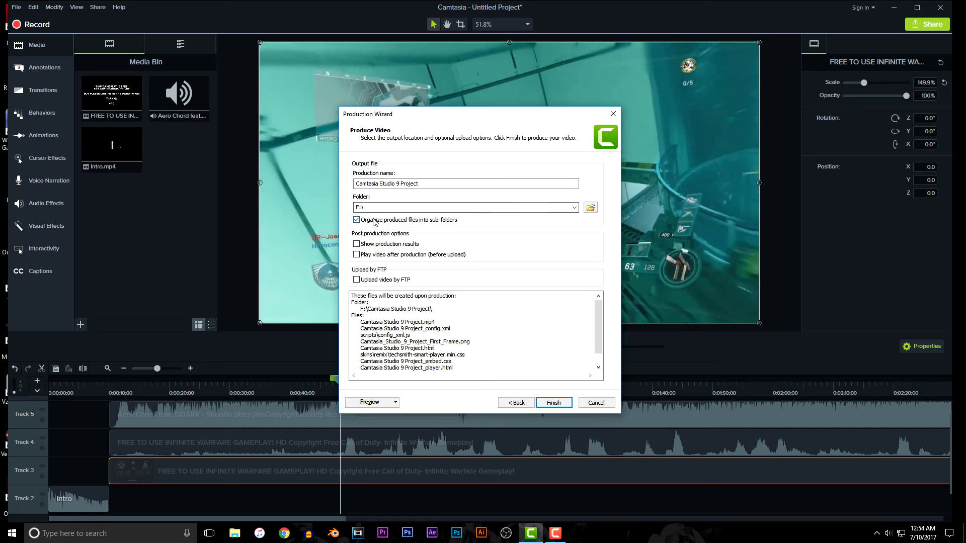
# Turn off showing the production results and start producing the video to the F:\ drive.
pyautogui.click(541, 406)
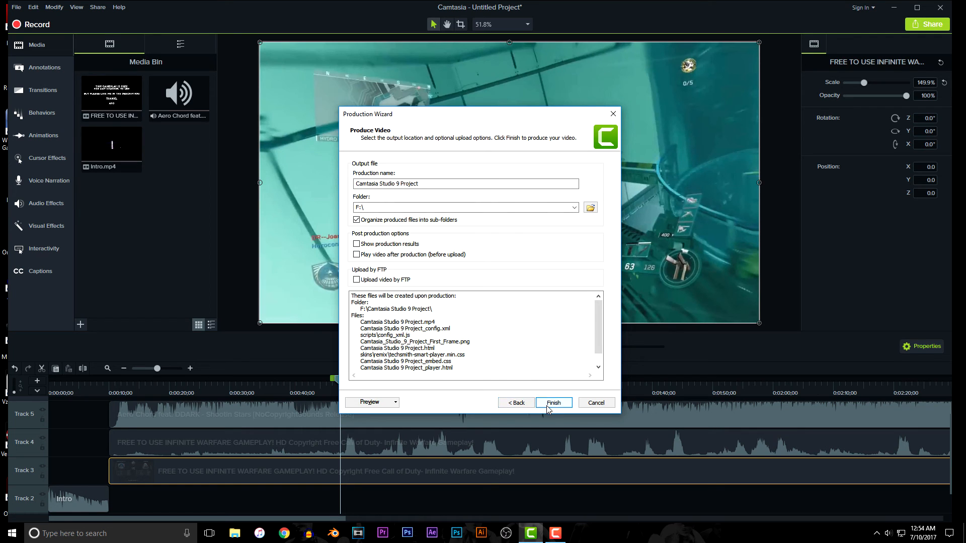